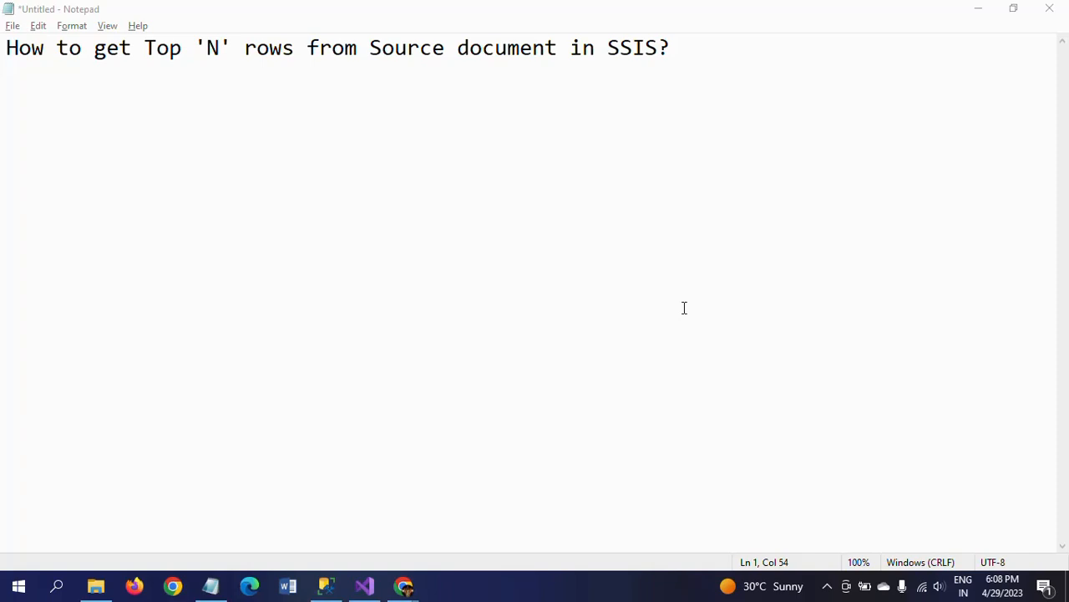
Switch to SQL Server Management Studio and duplicate the Test_Rank SELECT query two lines below the original
click(326, 587)
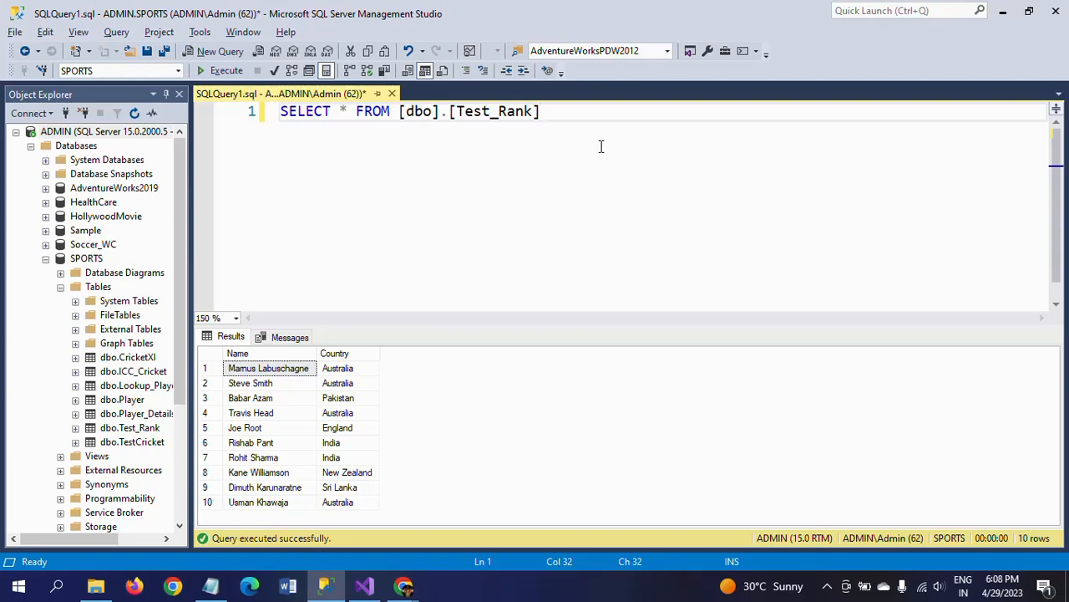
key(Return)
key(Return)
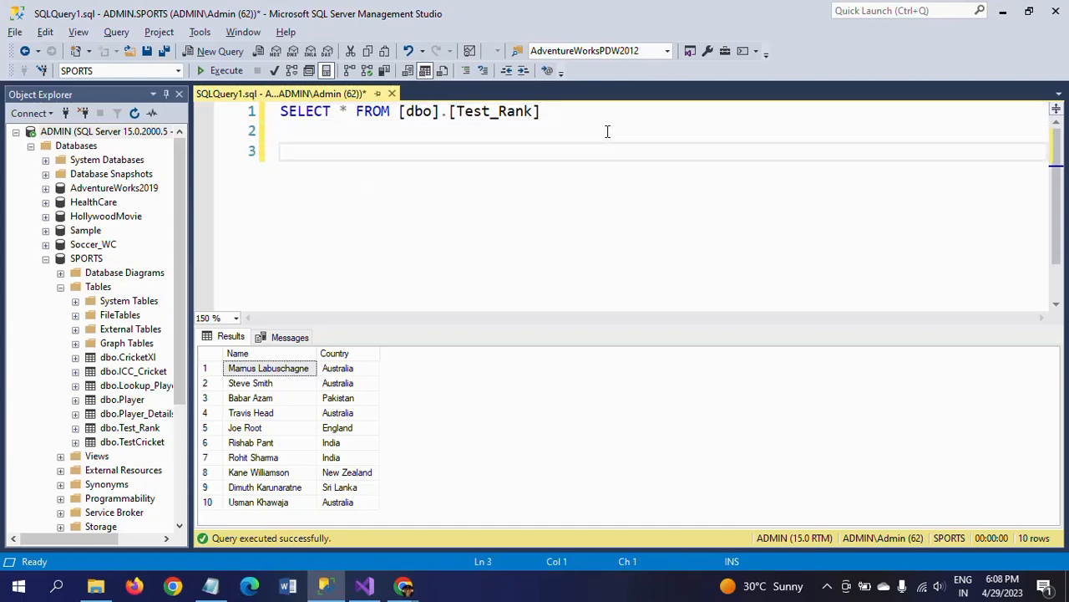
key(shift+Up)
key(shift+Up)
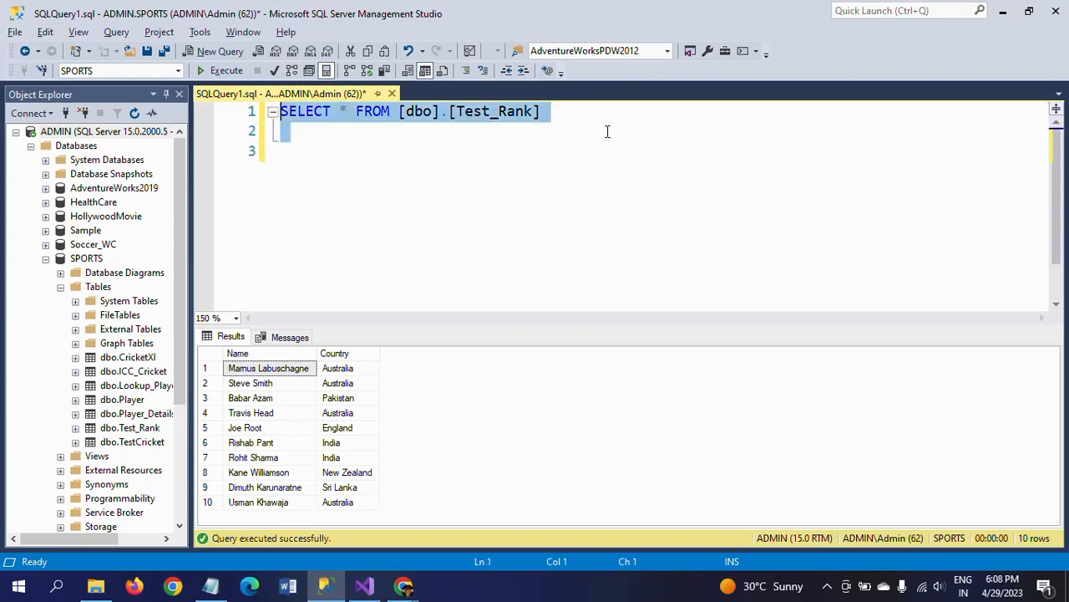
key(ctrl+c)
key(ctrl+End)
key(ctrl+v)
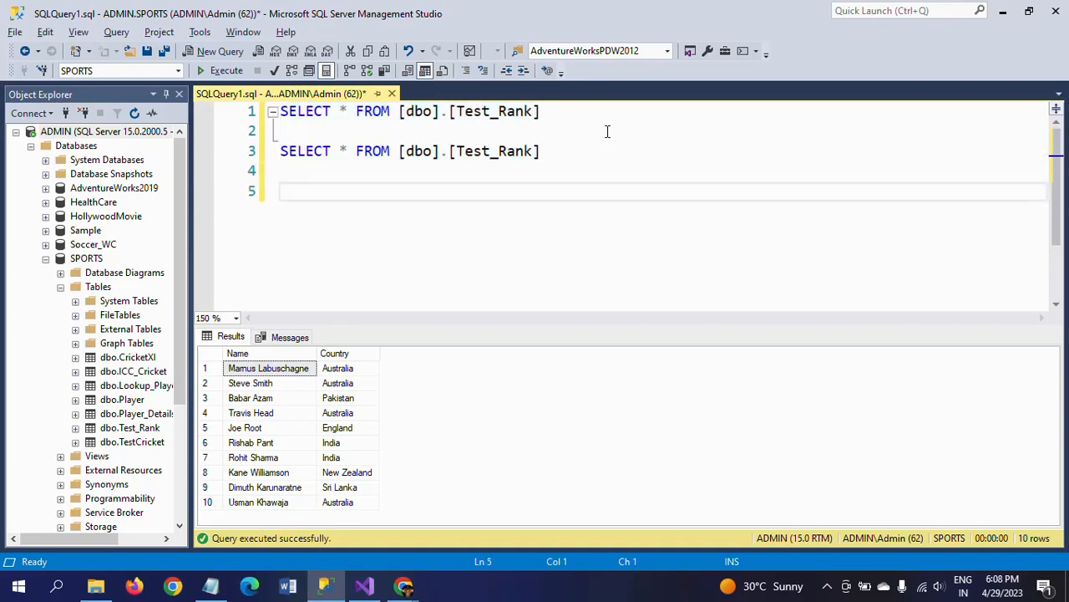
Change the duplicated query to SELECT Top 5* FROM [dbo].[Test_Rank]
click(349, 151)
key(BackSpace)
text(Top)
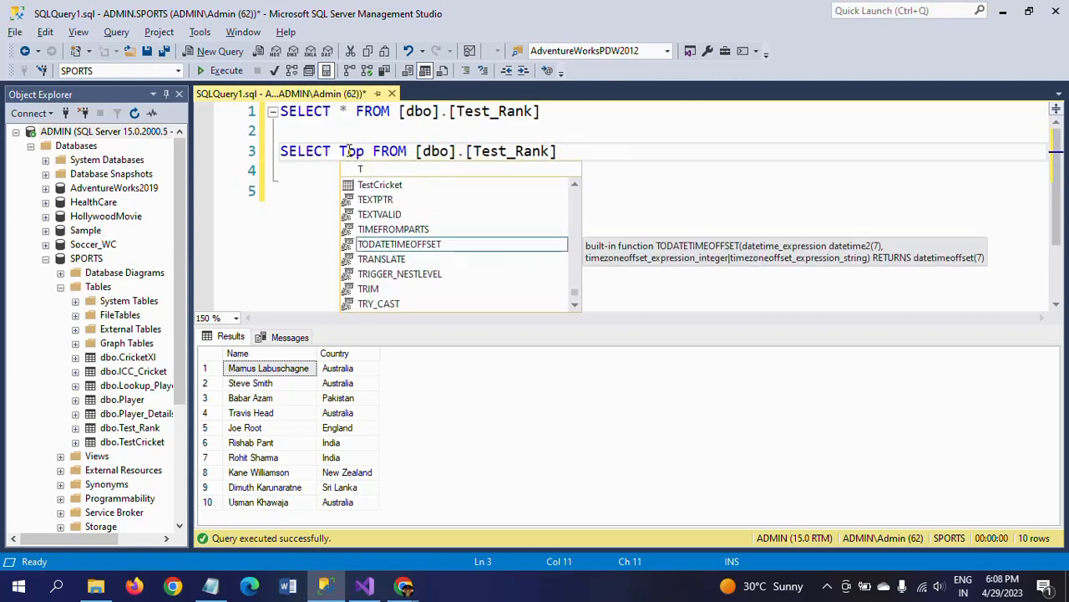
text( 5*)
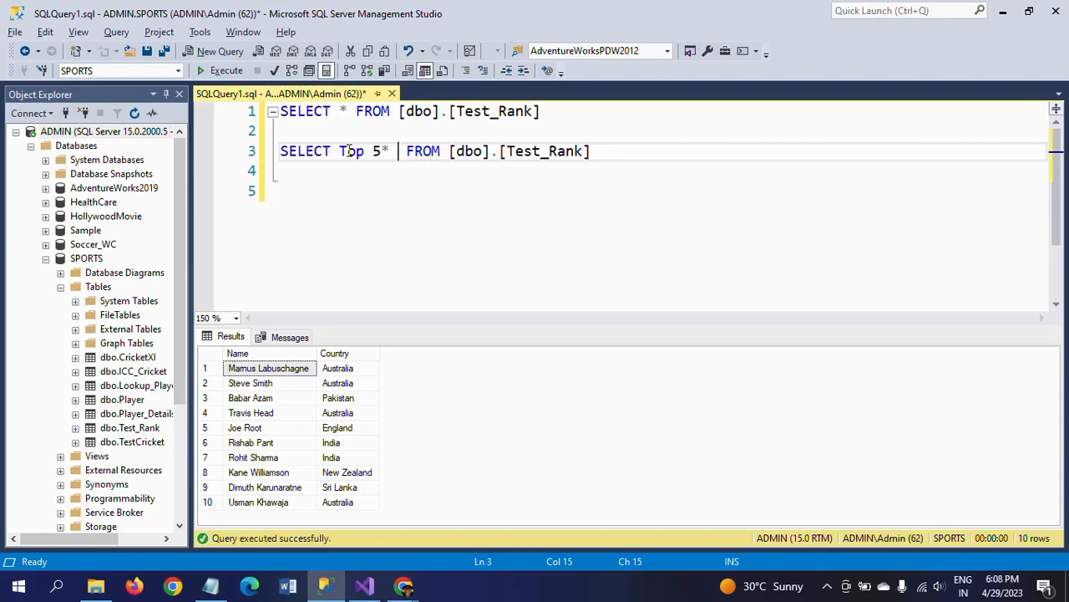
key(BackSpace)
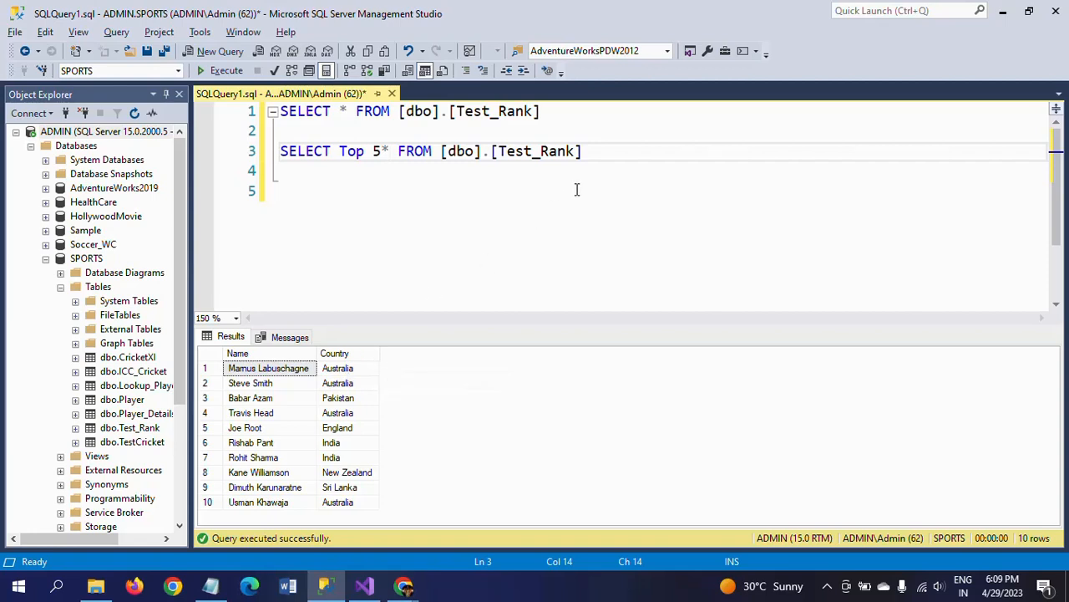
Execute only the Top 5 query on the Test_Rank table
click(613, 150)
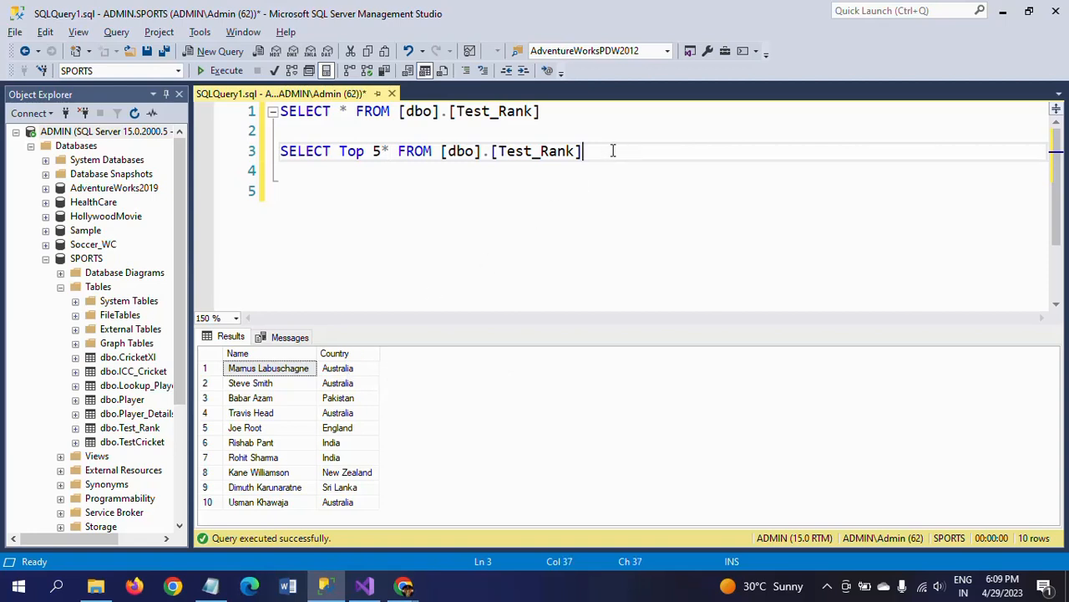
shift+click(283, 152)
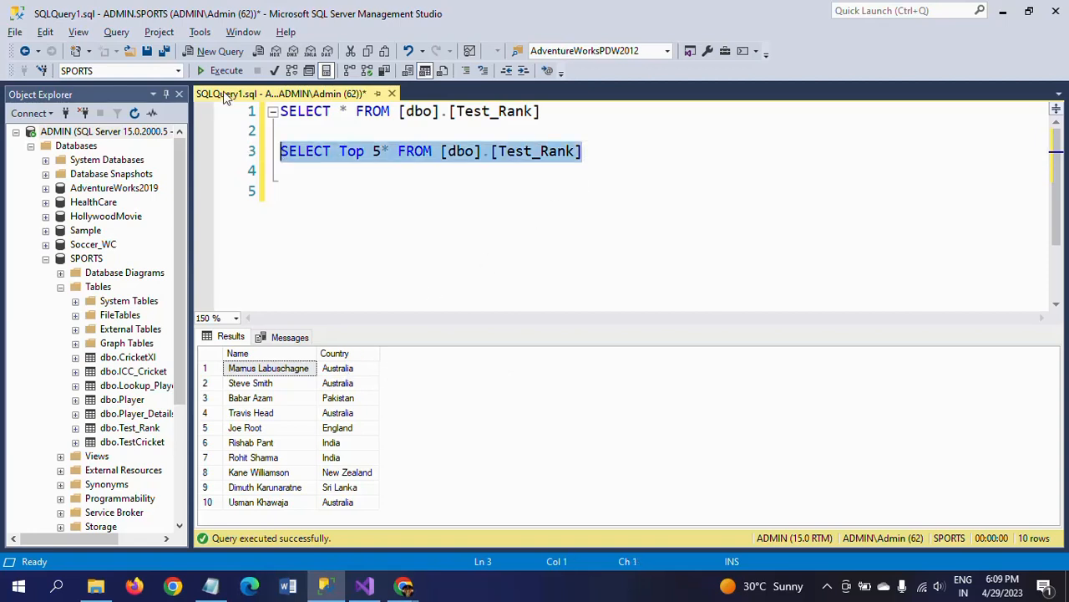
click(222, 71)
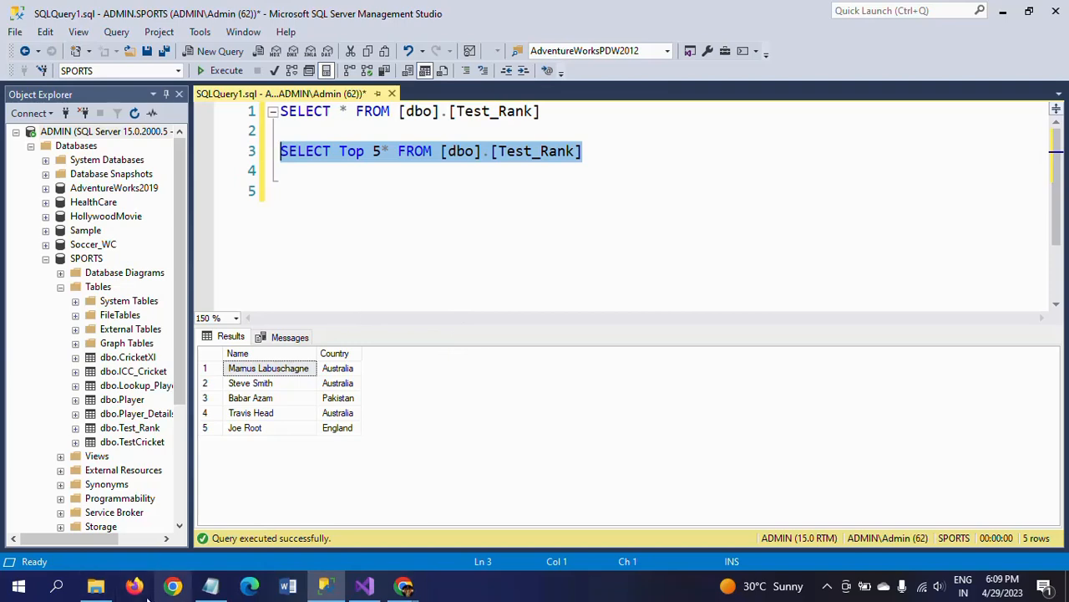
Open the Top 5 text file from the Empty folder, maximize it and compare its rows with the query results
click(95, 587)
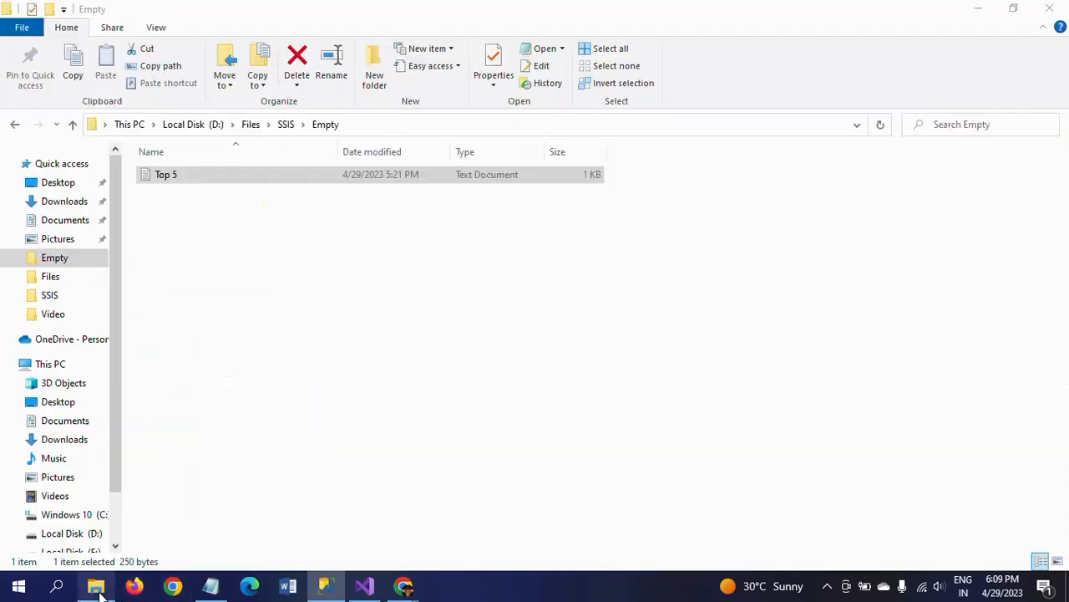
double_click(144, 177)
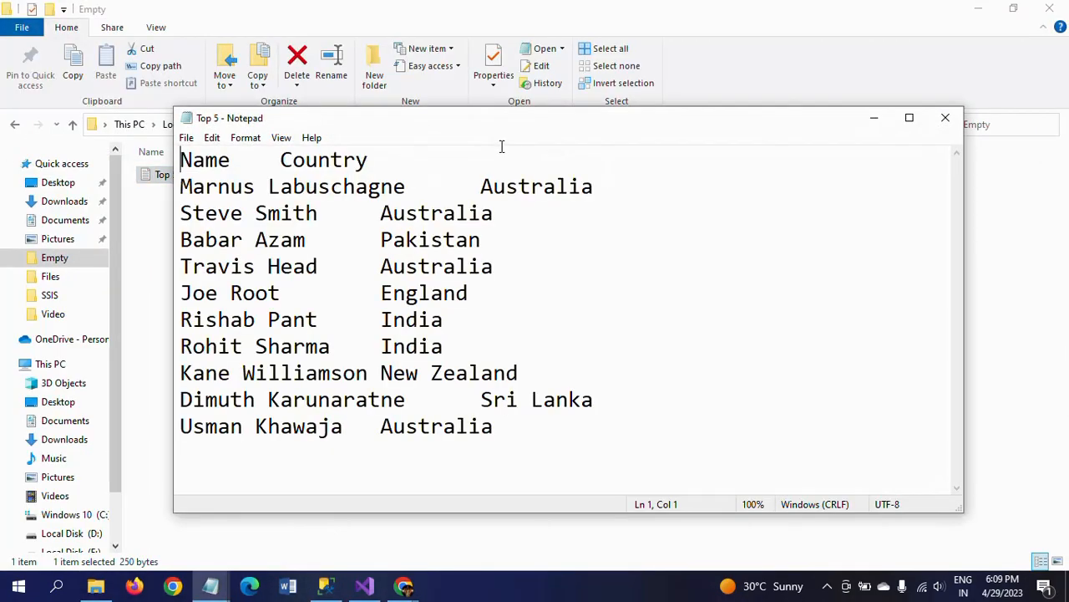
double_click(543, 125)
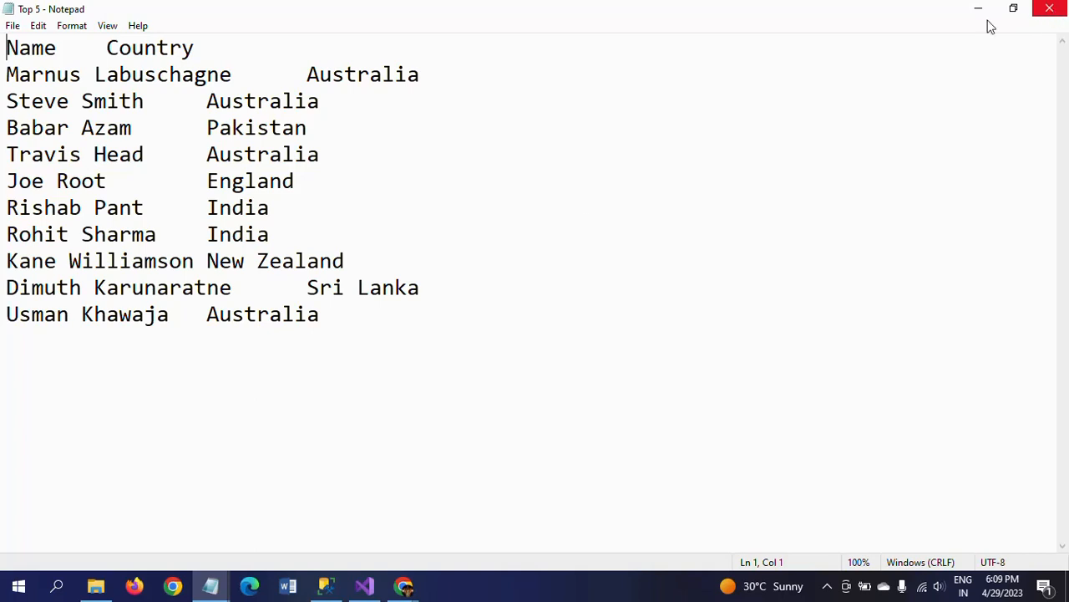
click(324, 590)
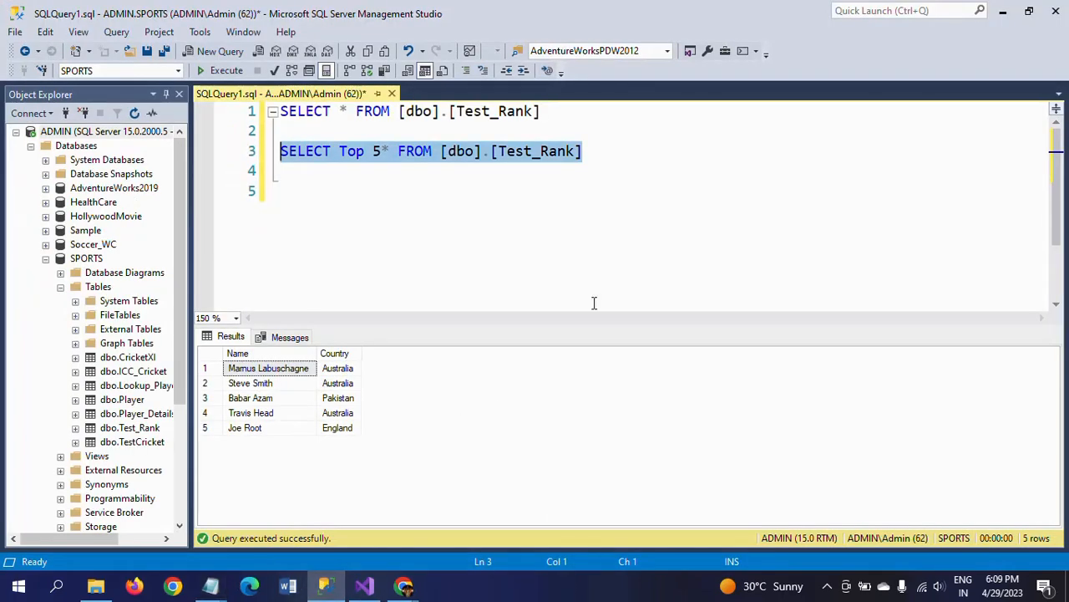
key(alt+Tab)
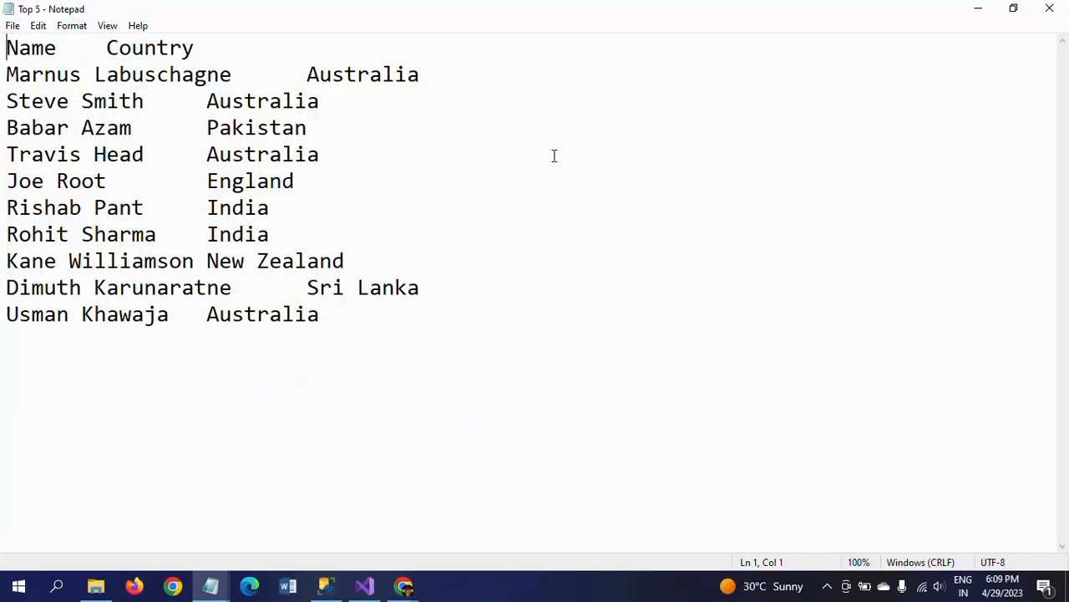
key(alt+Tab)
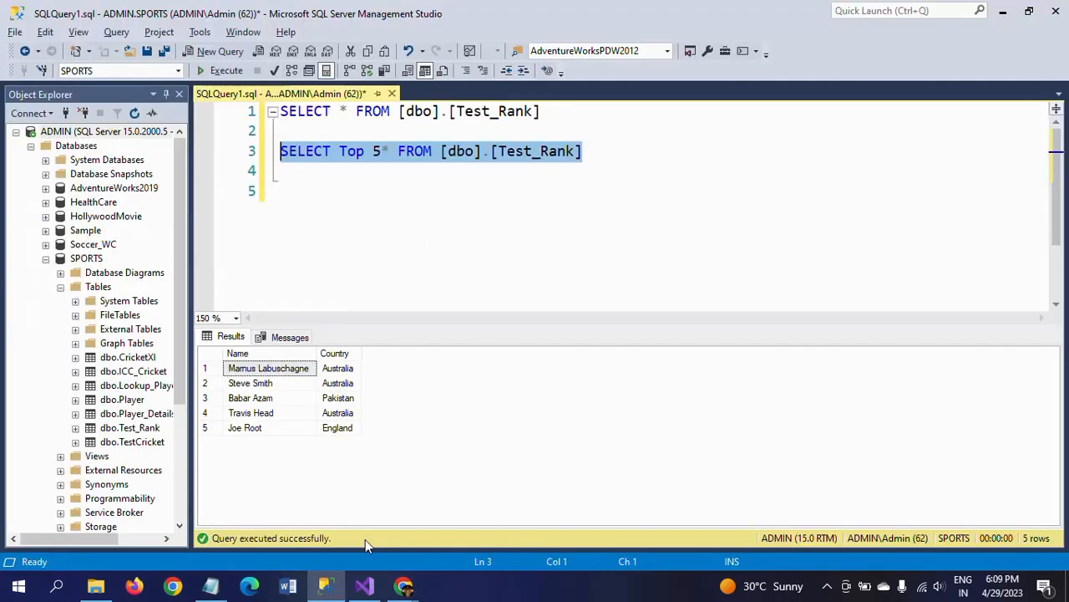
Switch to the untitled Notepad note and add the line "Flat File Source" below the question
click(214, 589)
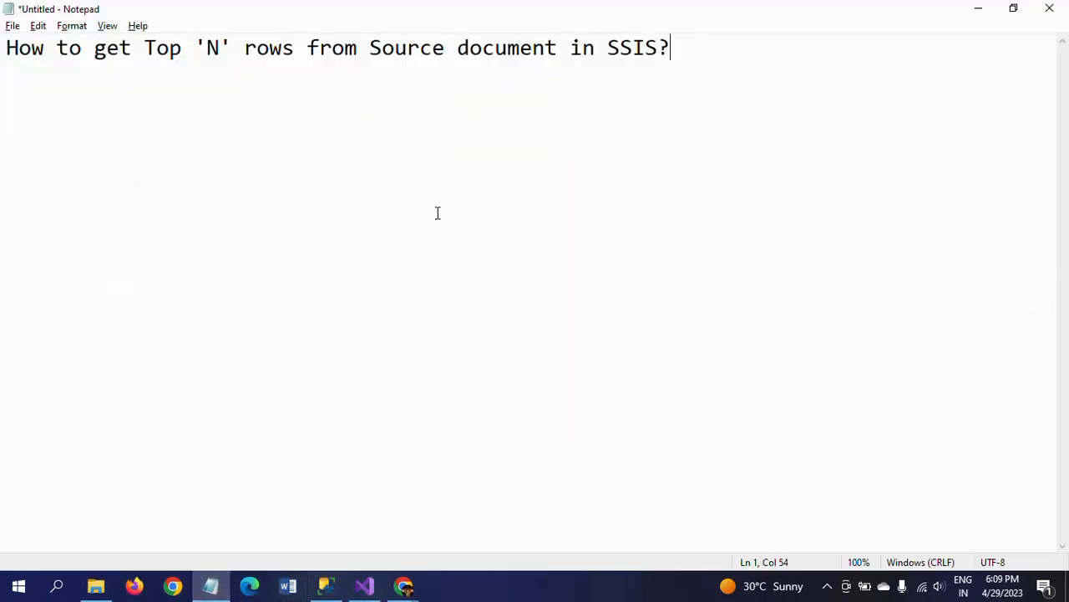
key(Return)
key(Return)
text(Flast)
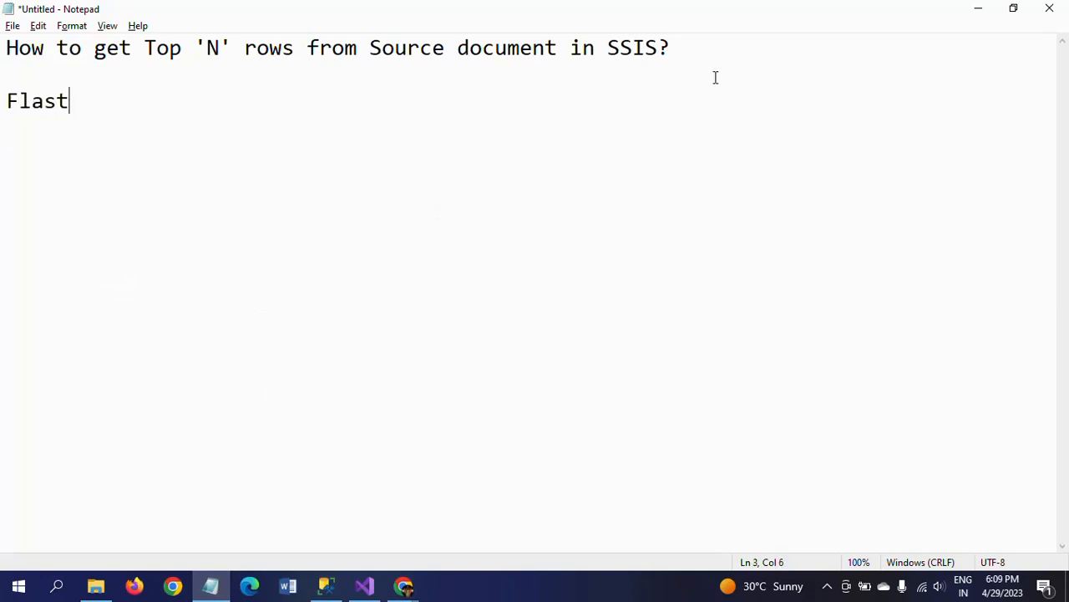
key(BackSpace)
key(BackSpace)
text(t File Source)
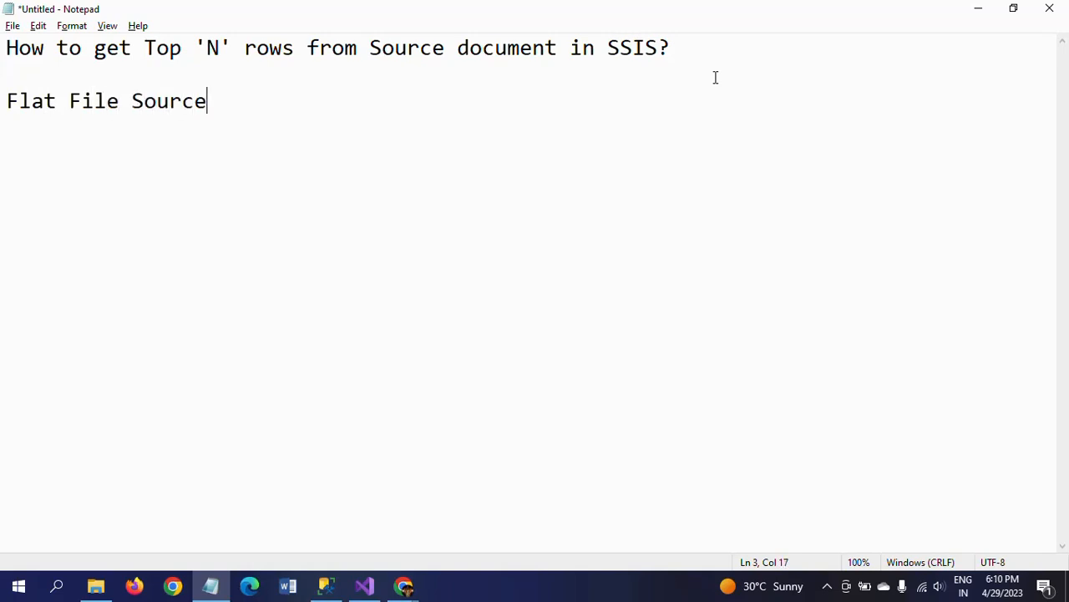
key(Return)
key(Return)
Add "Script Component" and "Conditional Split" to the note as separate lines with blank lines between them
text(Script Component)
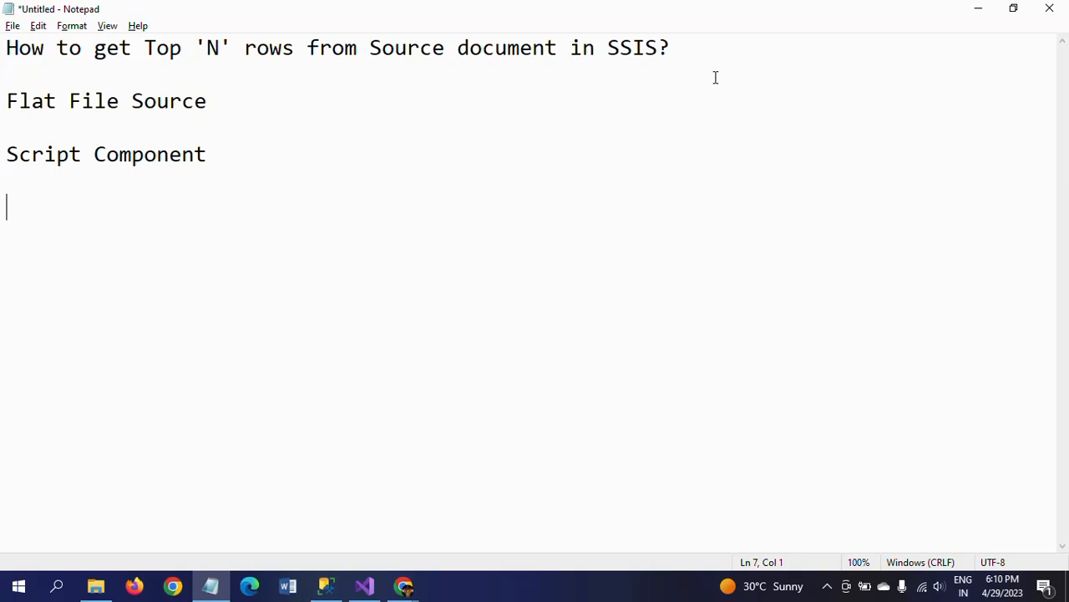
text(Conditional)
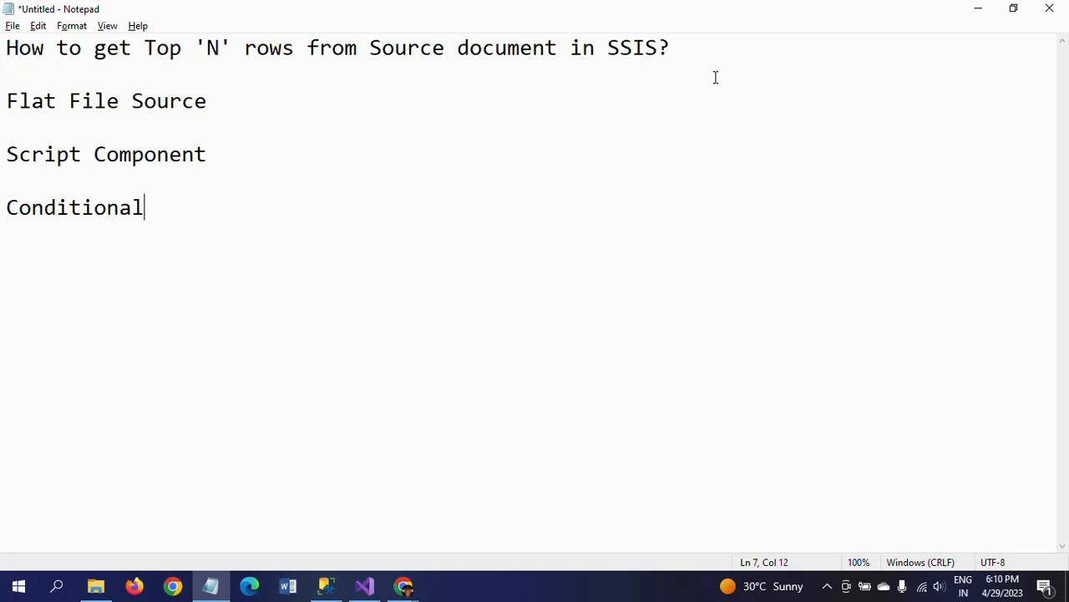
text( Split)
key(Return)
key(Return)
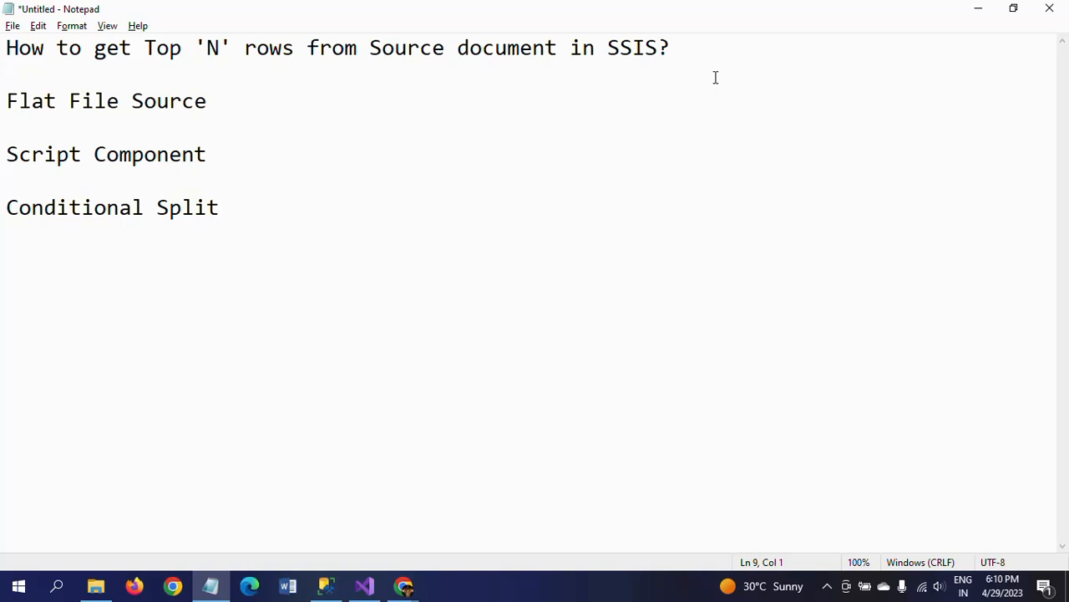
Add "MultiCast" as the last entry and review the list of four components
text(MultiCast)
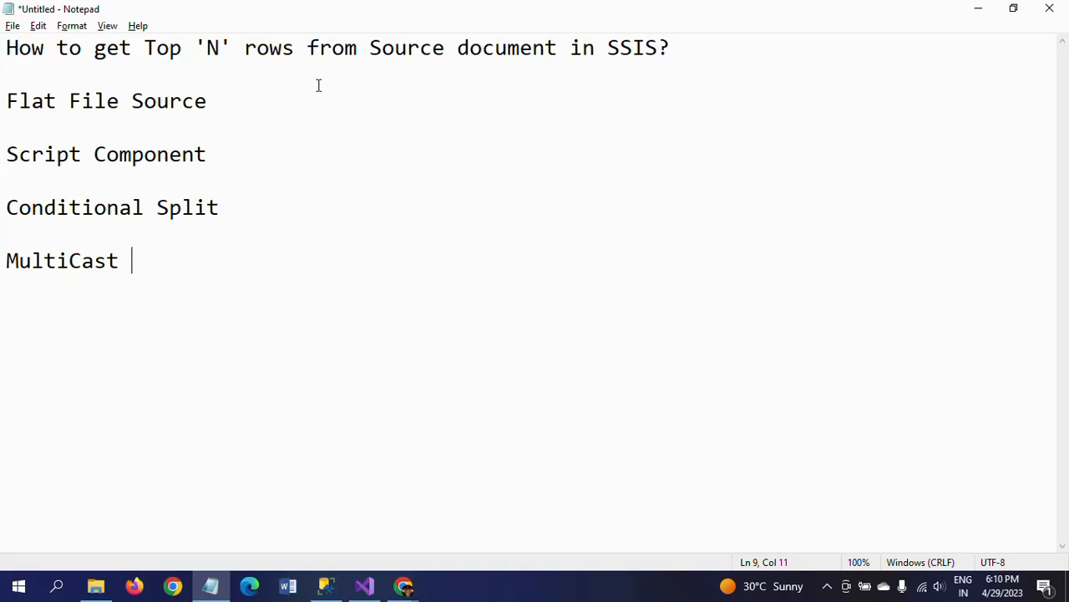
drag(6, 104, 152, 270)
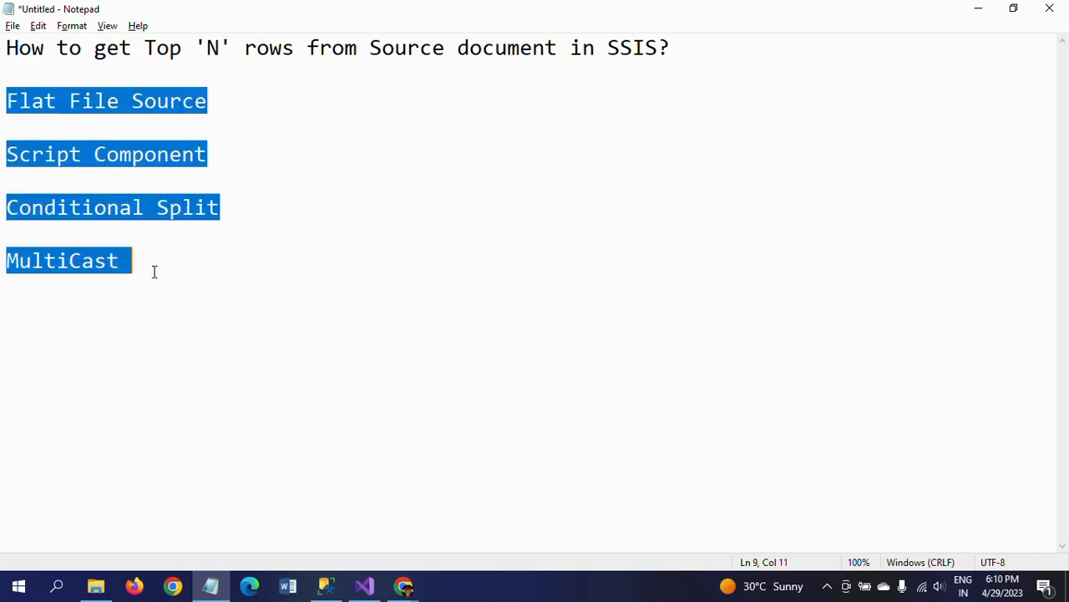
click(231, 267)
Switch to Visual Studio, add a Data Flow Task to the control flow of Package3.dtsx and open its data flow
key(alt+Tab)
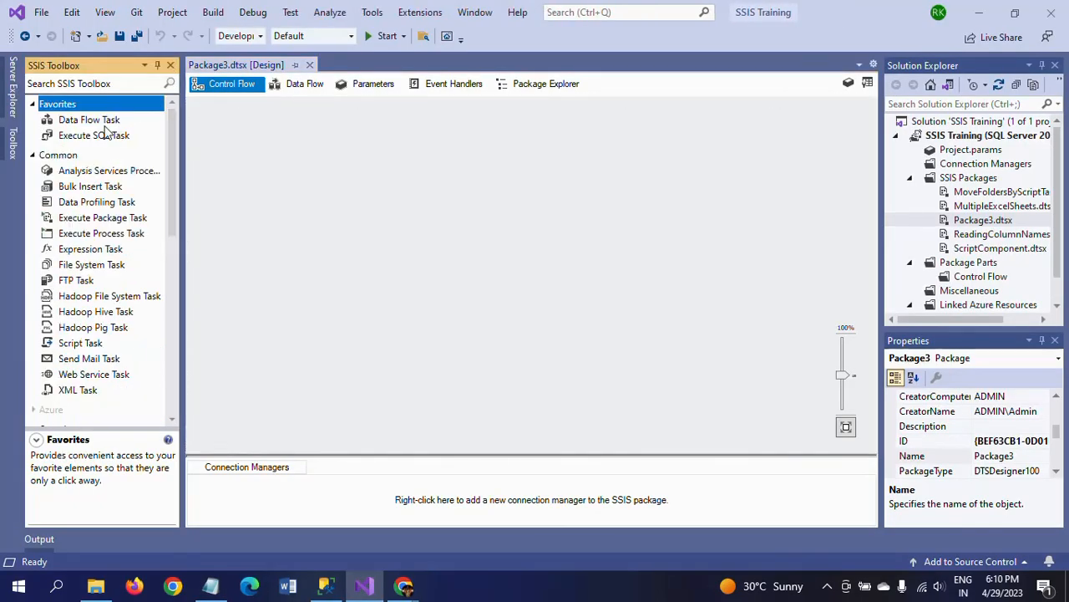
drag(88, 127, 413, 164)
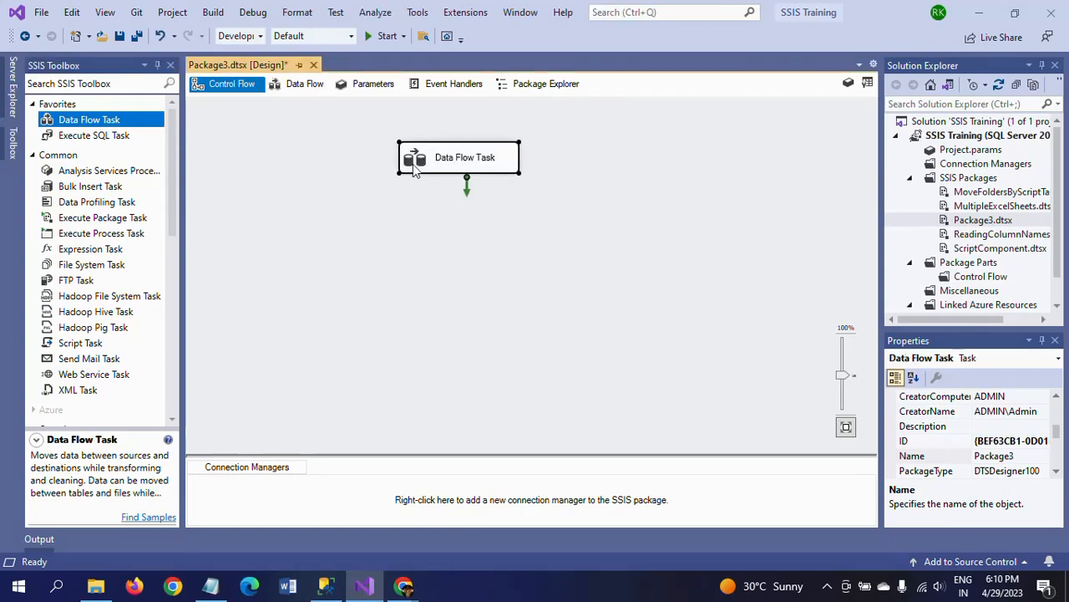
double_click(413, 166)
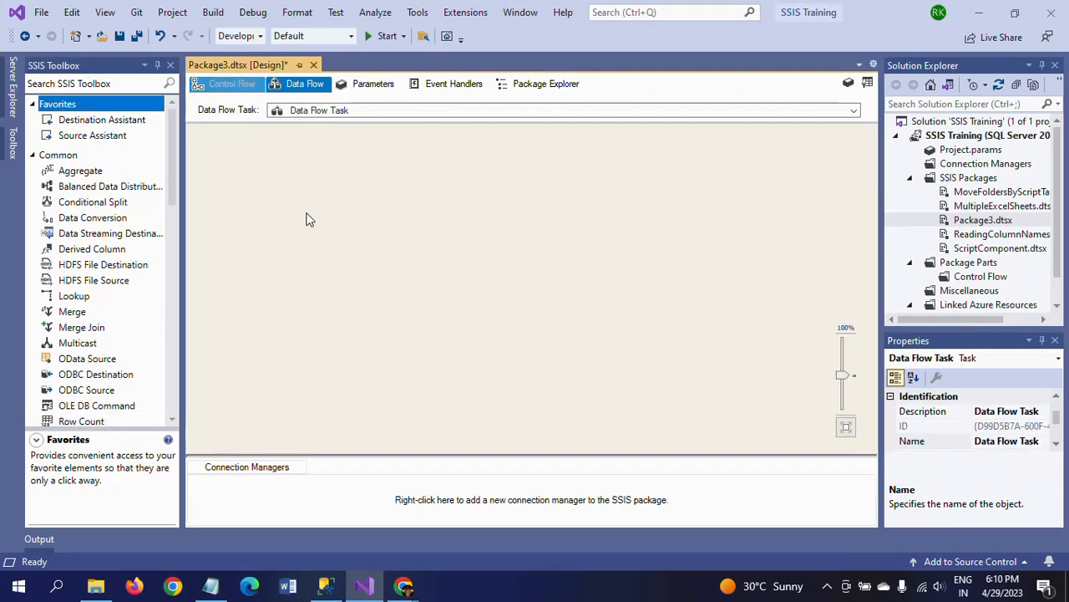
Add a Flat File Source to the data flow and open its editor
drag(175, 175, 176, 381)
drag(142, 160, 330, 173)
double_click(349, 179)
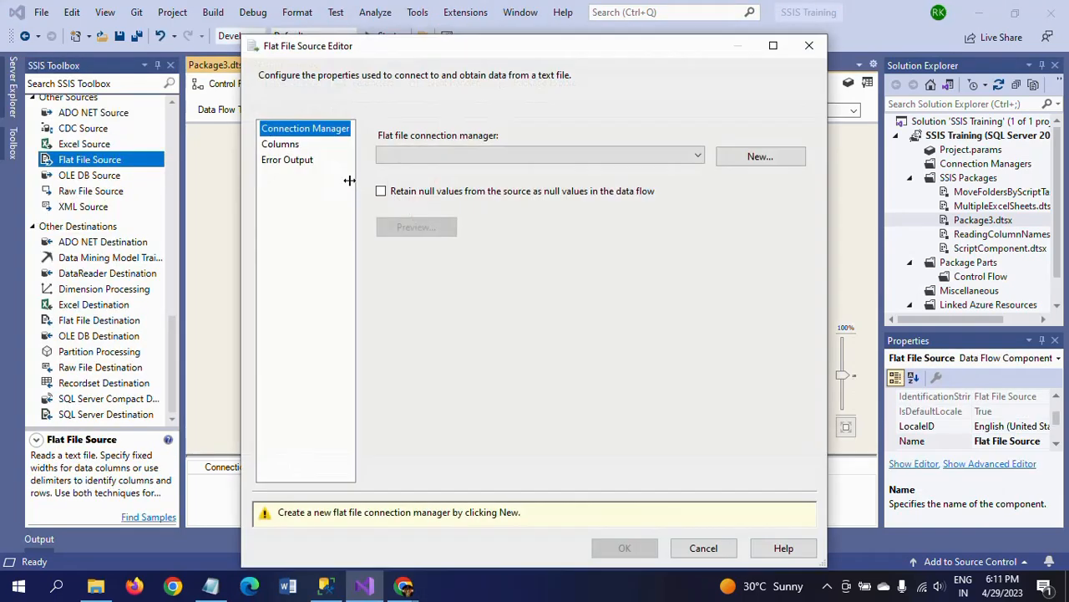
Create a flat file connection manager for the Top 5 text file, check the Name and Country columns, and accept the source settings
click(761, 156)
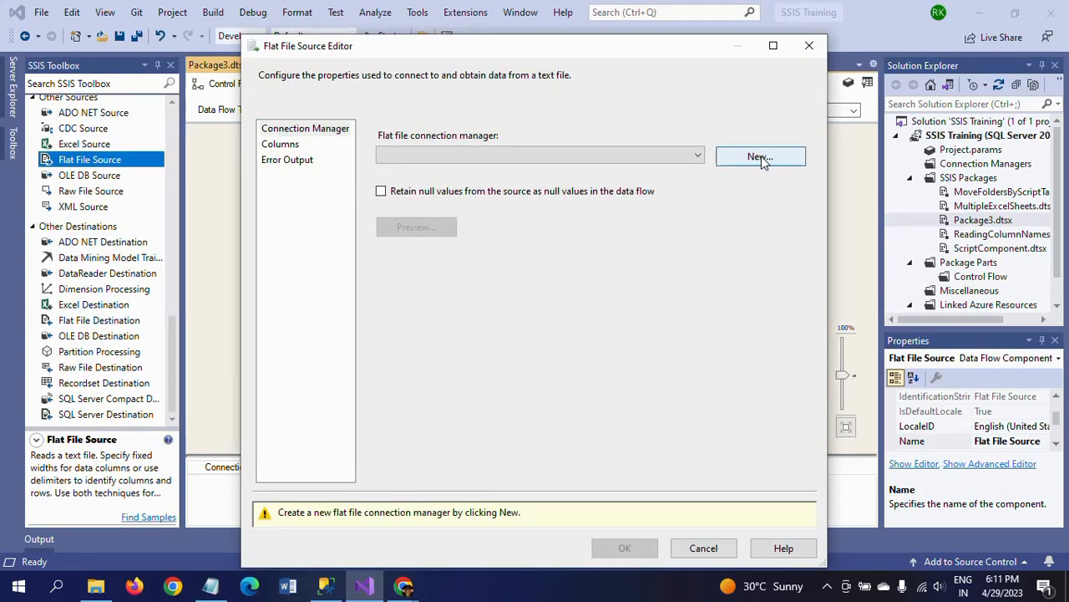
click(716, 219)
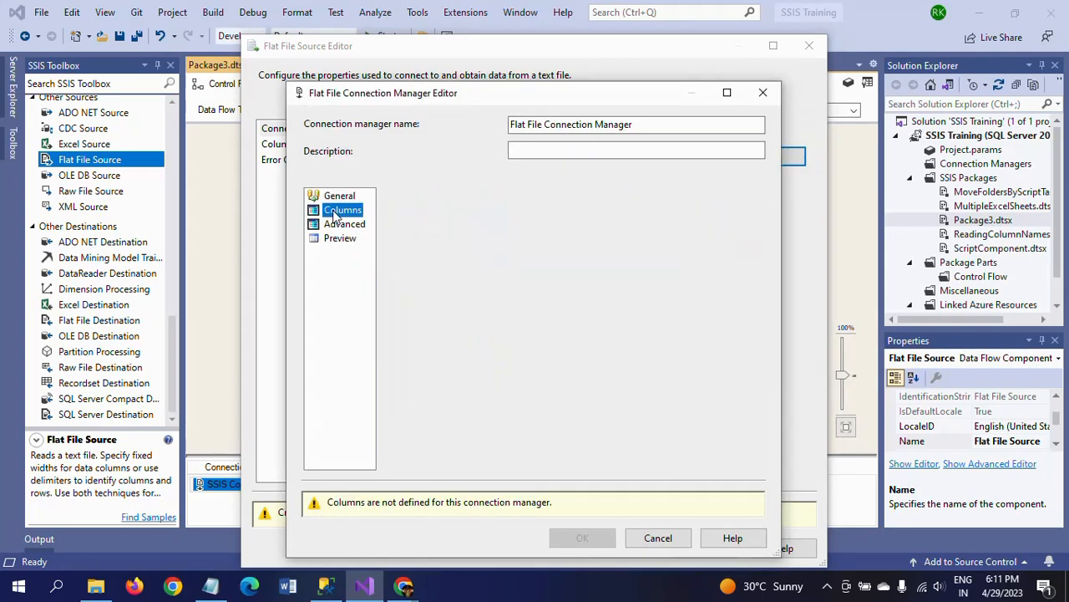
click(343, 224)
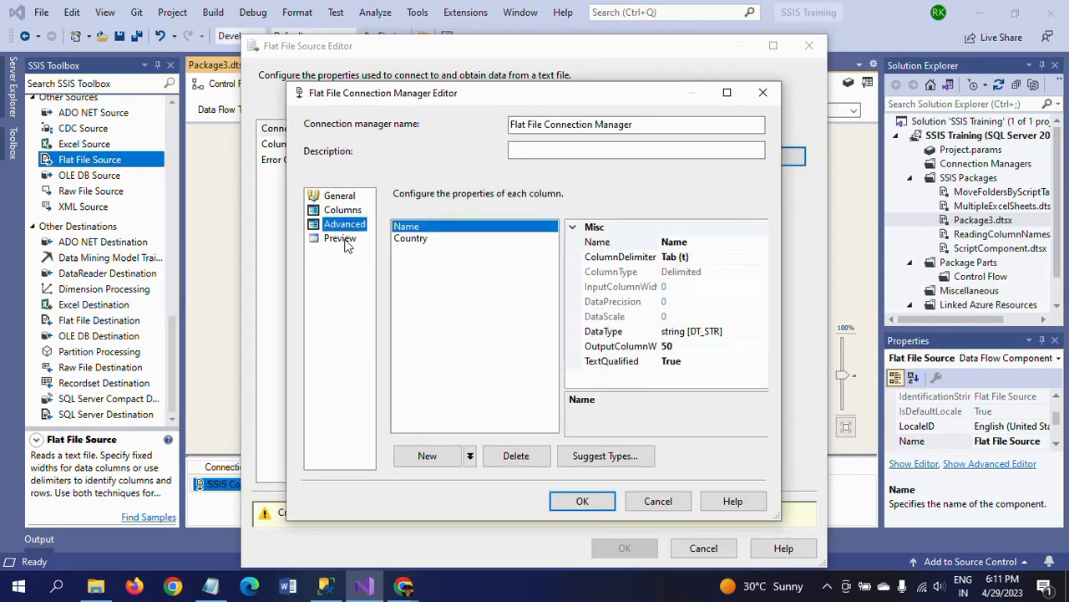
click(339, 239)
click(582, 501)
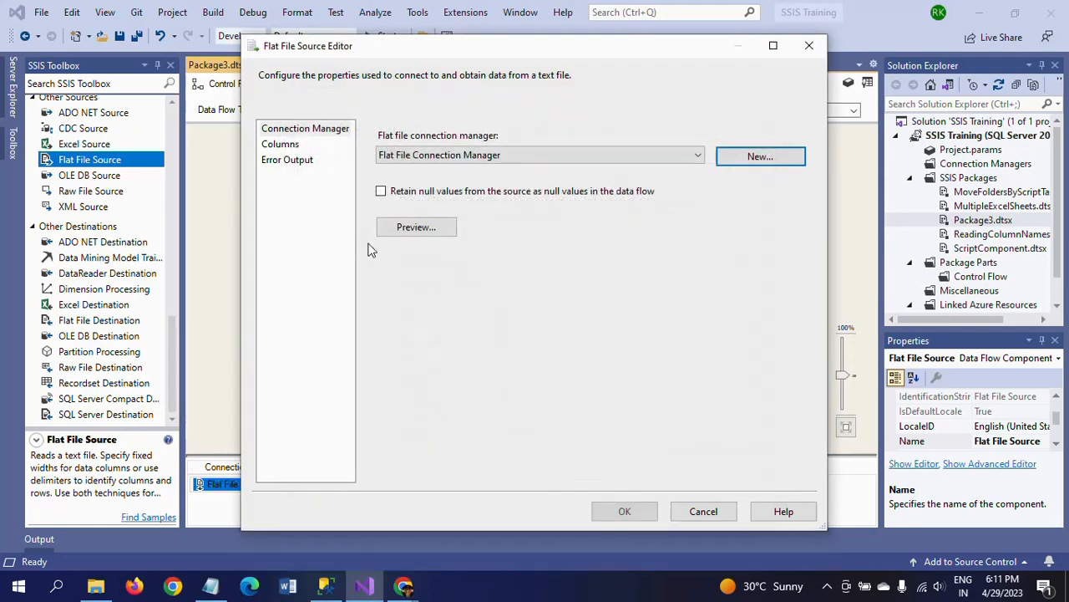
click(280, 145)
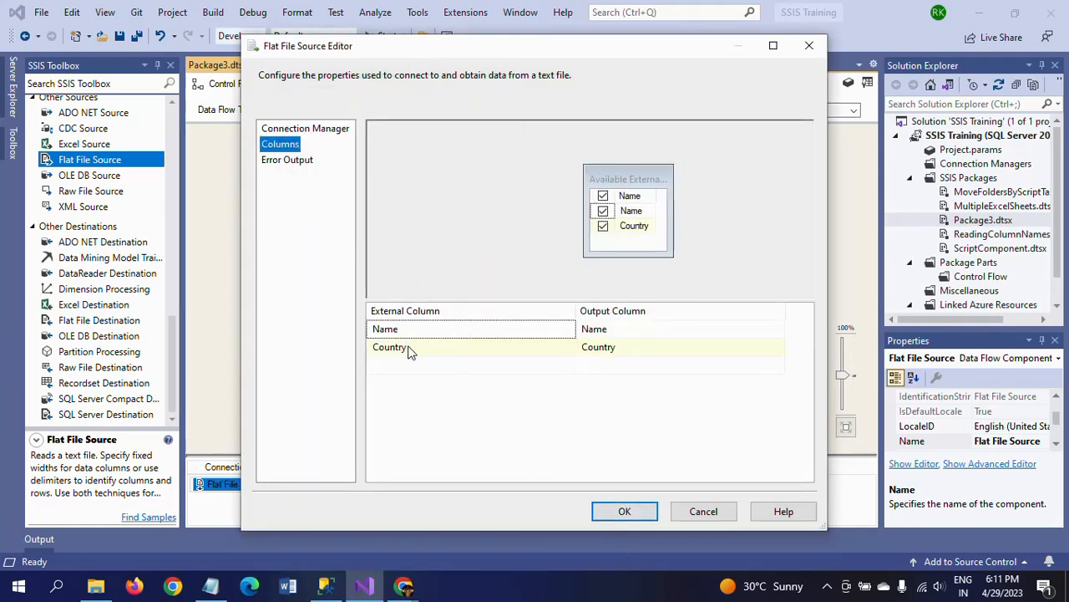
click(625, 510)
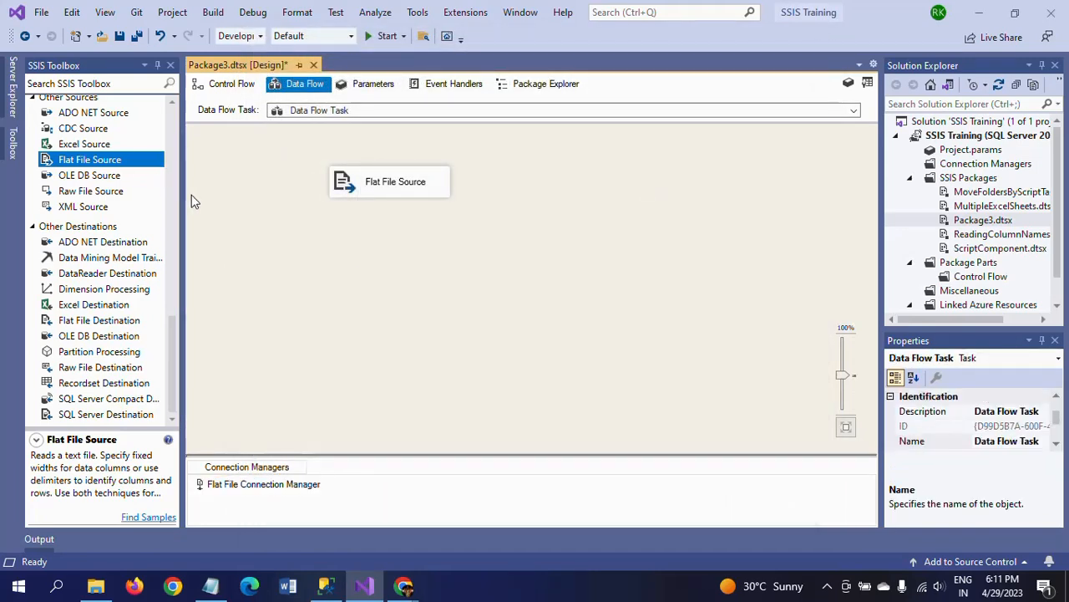
Add a Script Component to the data flow, set up as a Transformation
scroll(178, 200, up, 6)
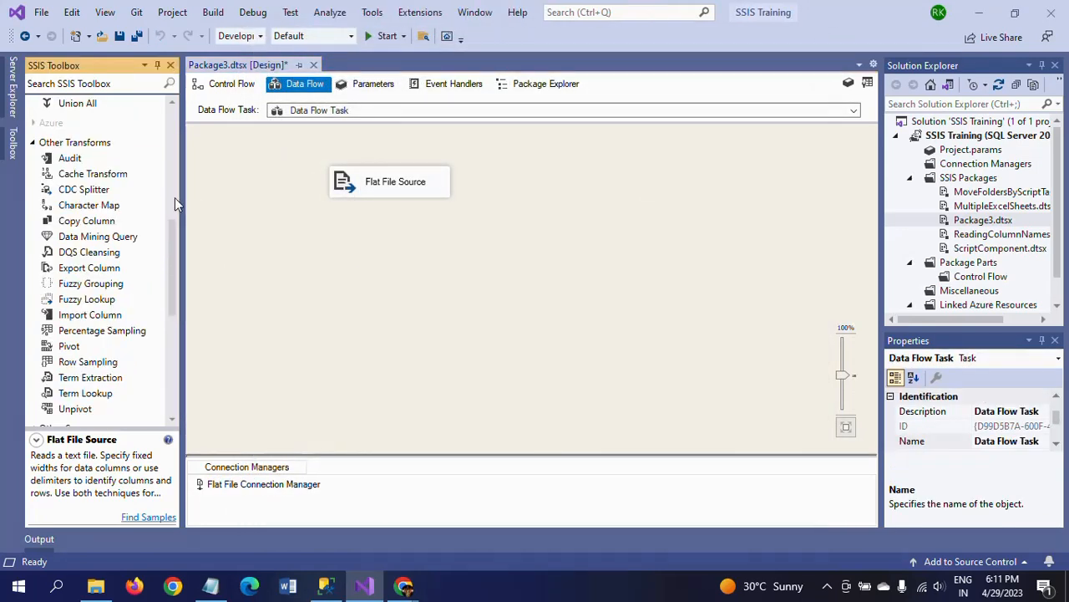
scroll(175, 197, up, 6)
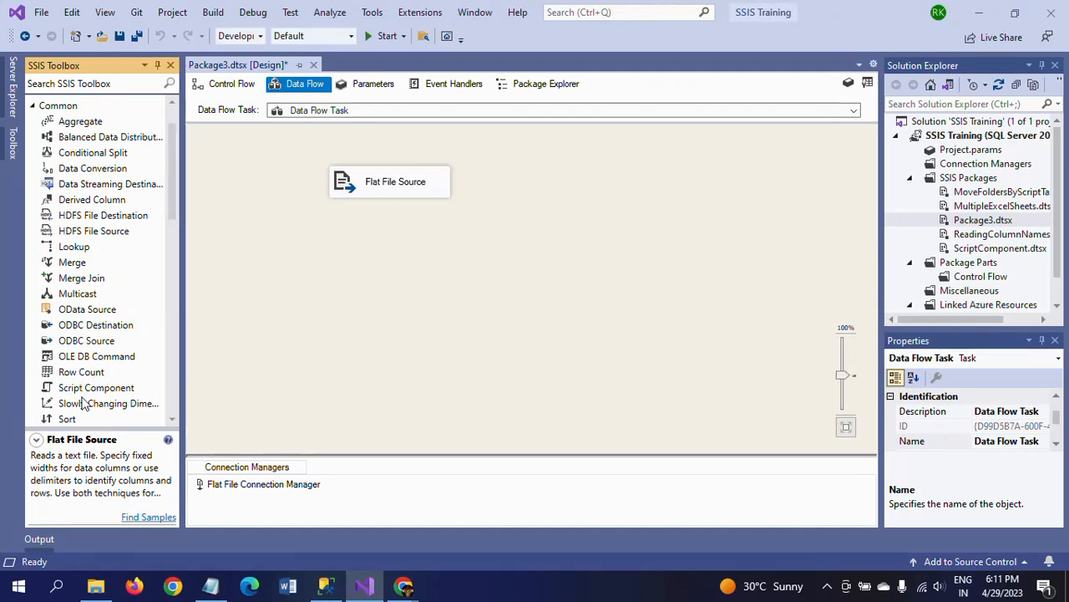
drag(90, 390, 455, 224)
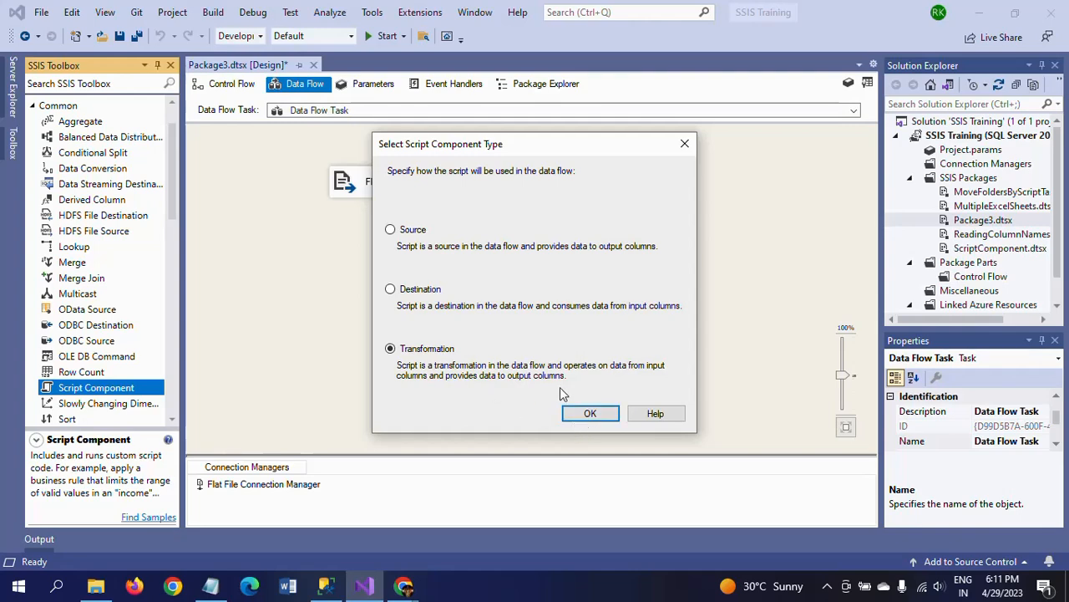
click(595, 416)
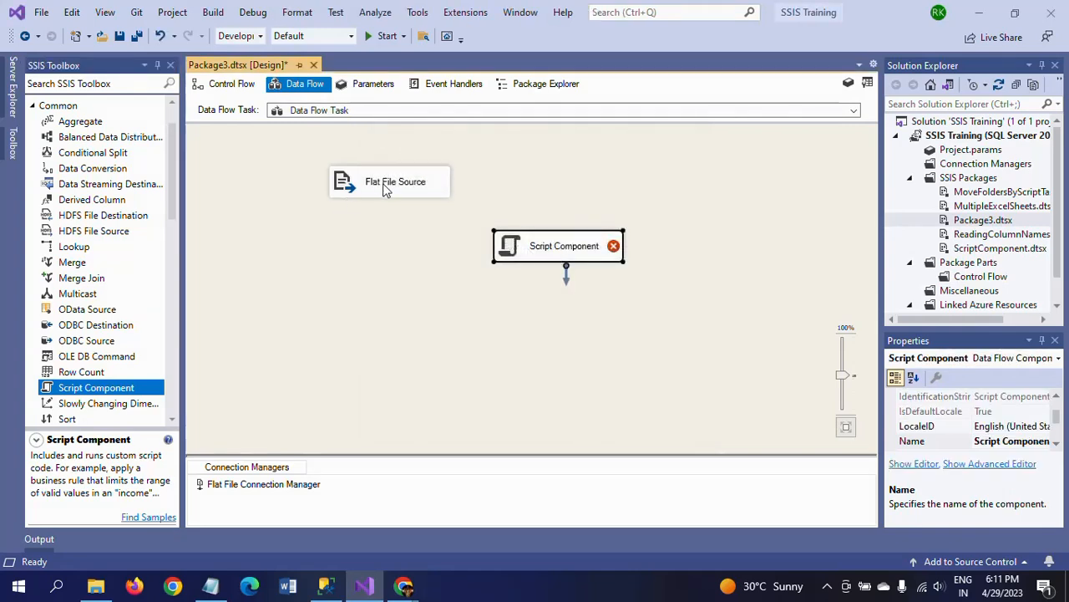
Reposition the Flat File Source and Script Component, and connect the source's output to the Script Component
drag(384, 188, 375, 163)
drag(568, 250, 577, 223)
click(421, 247)
click(390, 164)
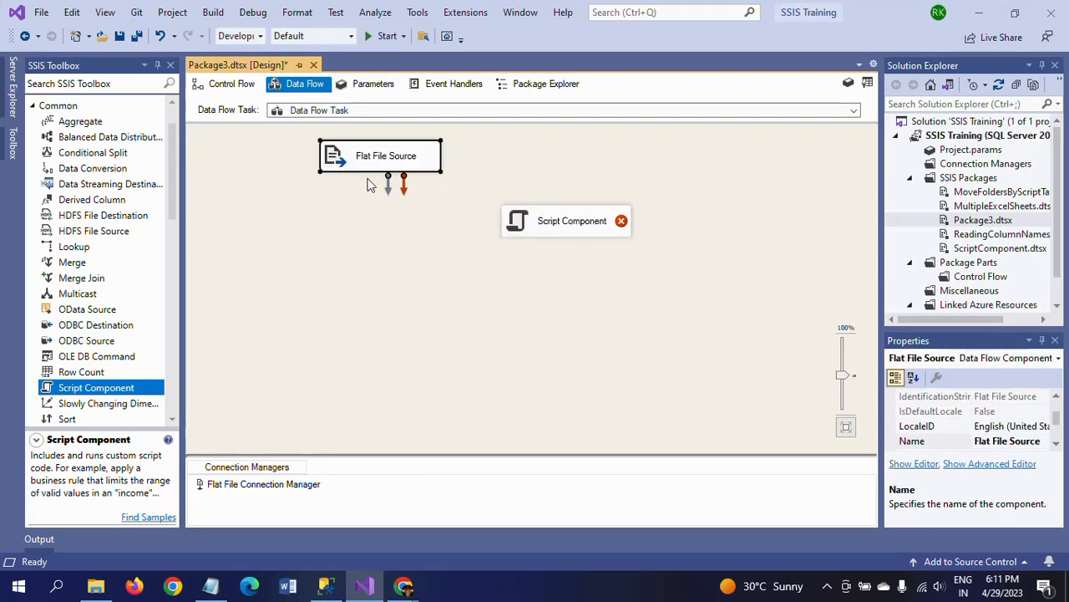
drag(383, 185, 538, 228)
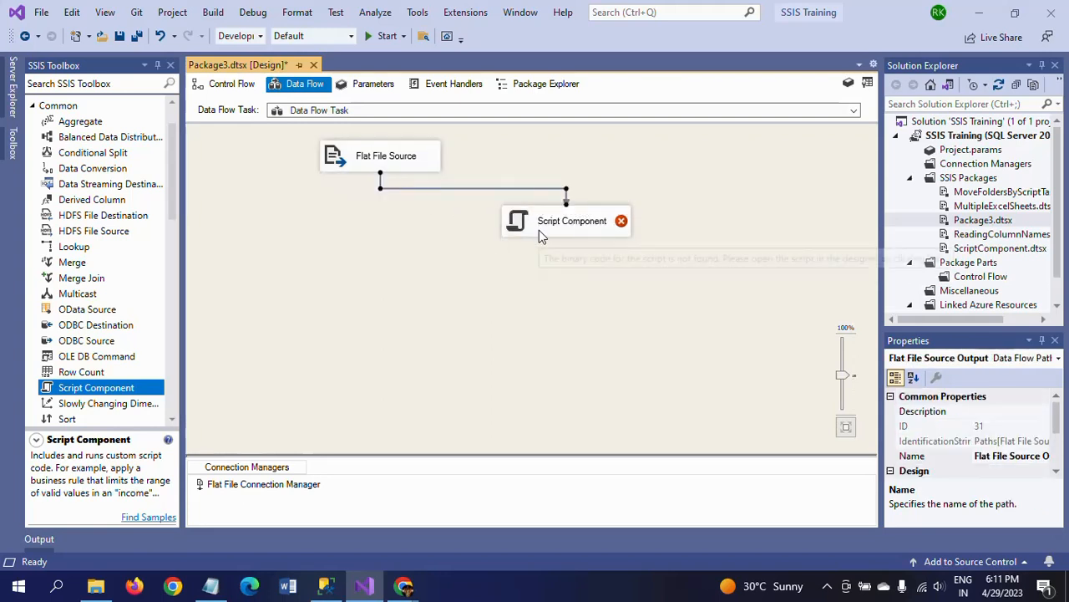
Open the Script Component's editor and select the Name and Country columns as its input columns
double_click(539, 228)
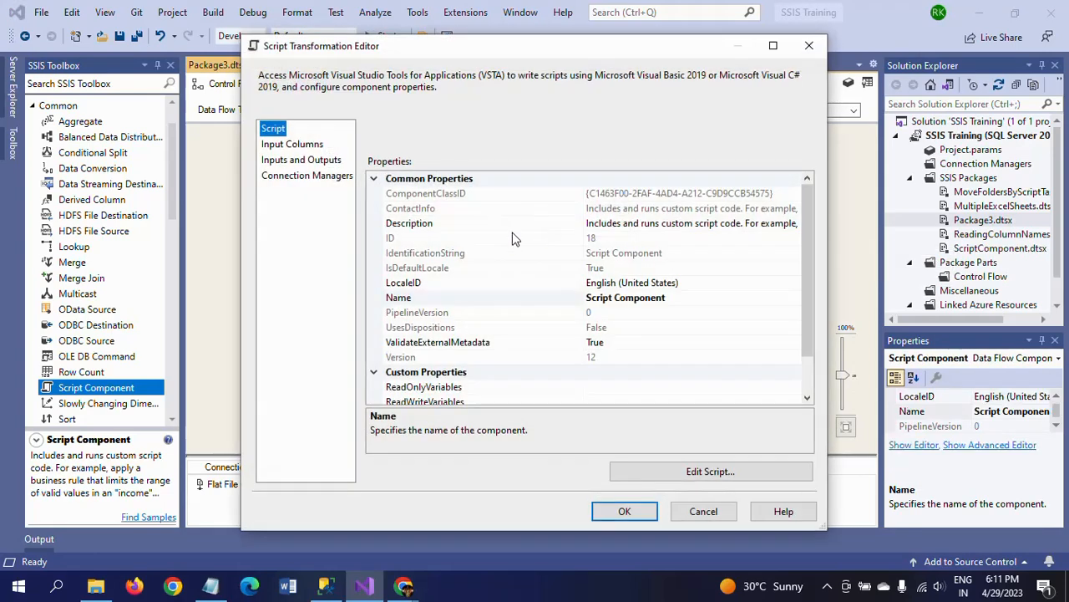
click(310, 145)
click(607, 228)
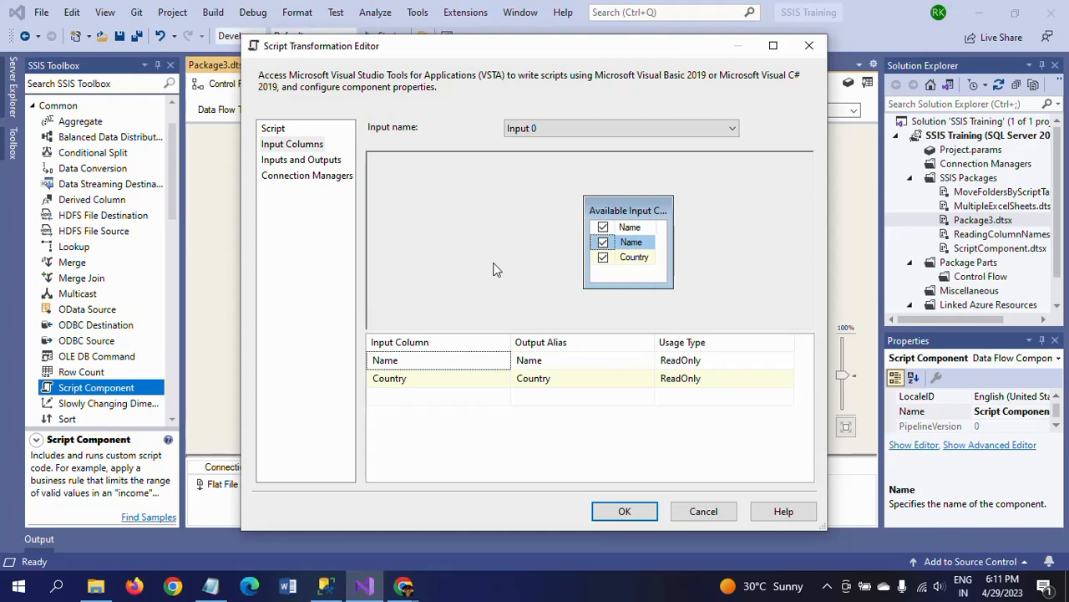
Add an output column named Rank to Output 0 of the Script Component and check its data type
click(304, 163)
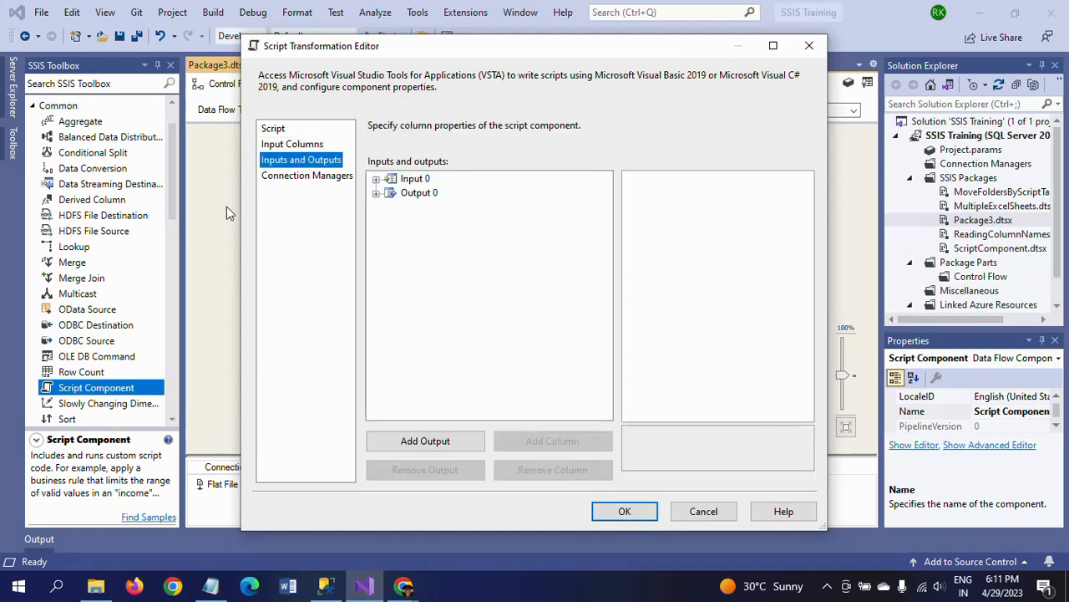
click(376, 193)
click(426, 207)
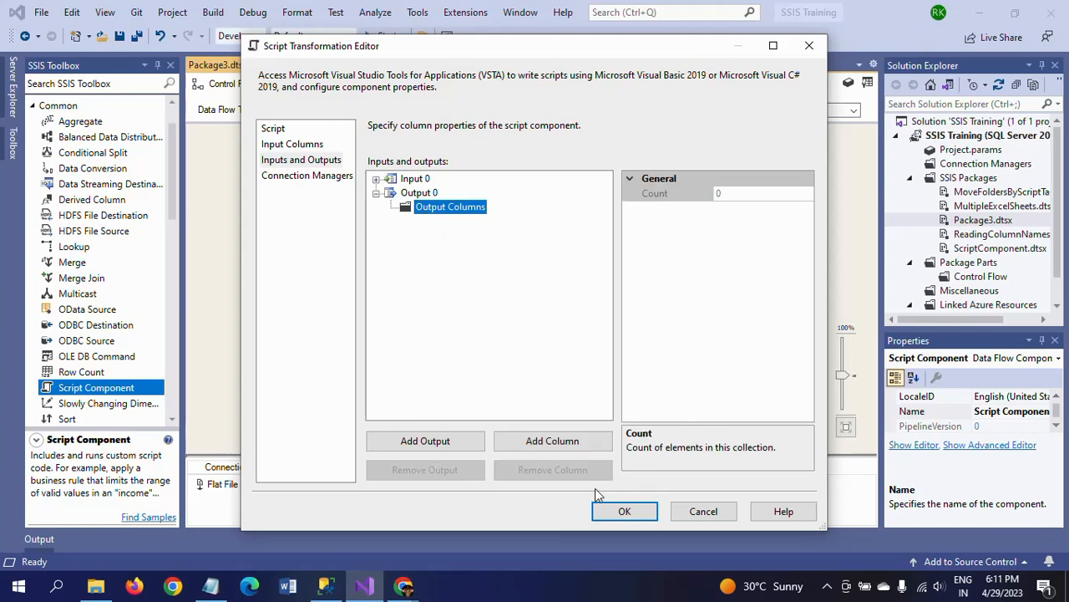
click(551, 441)
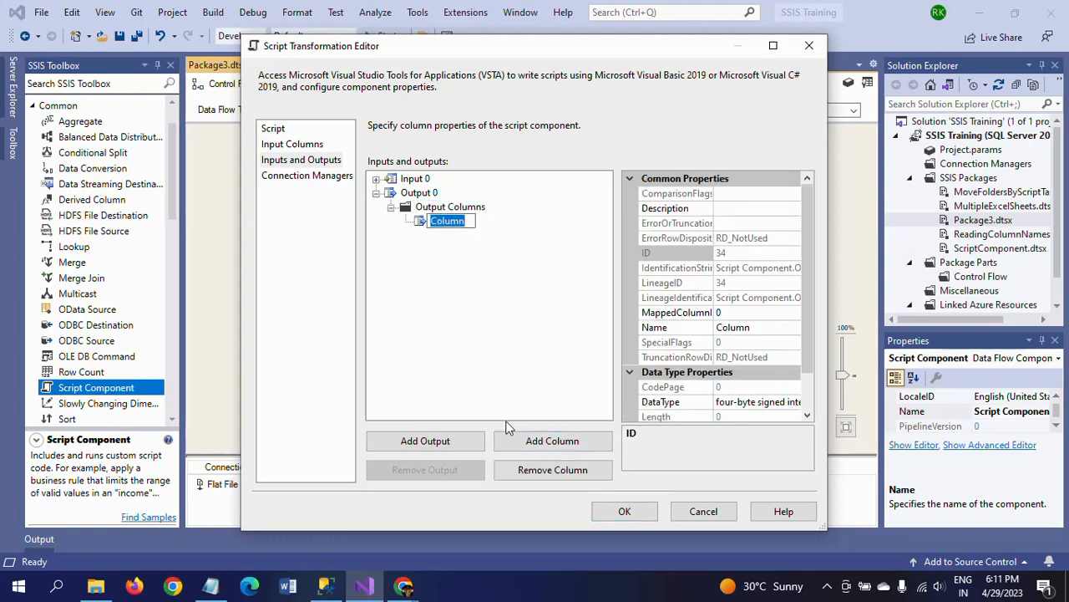
text(Rank)
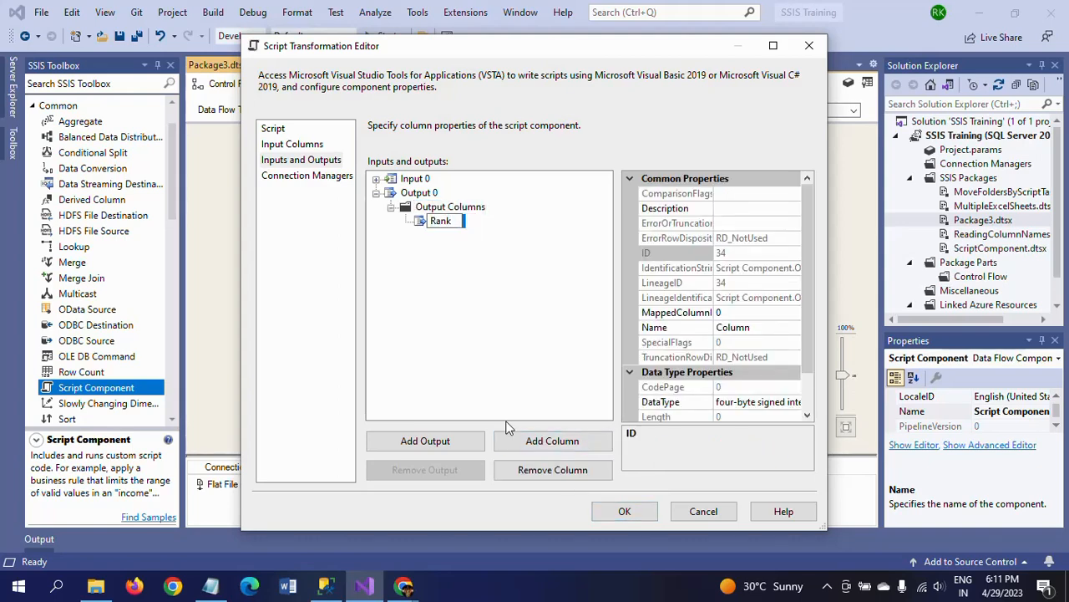
key(Return)
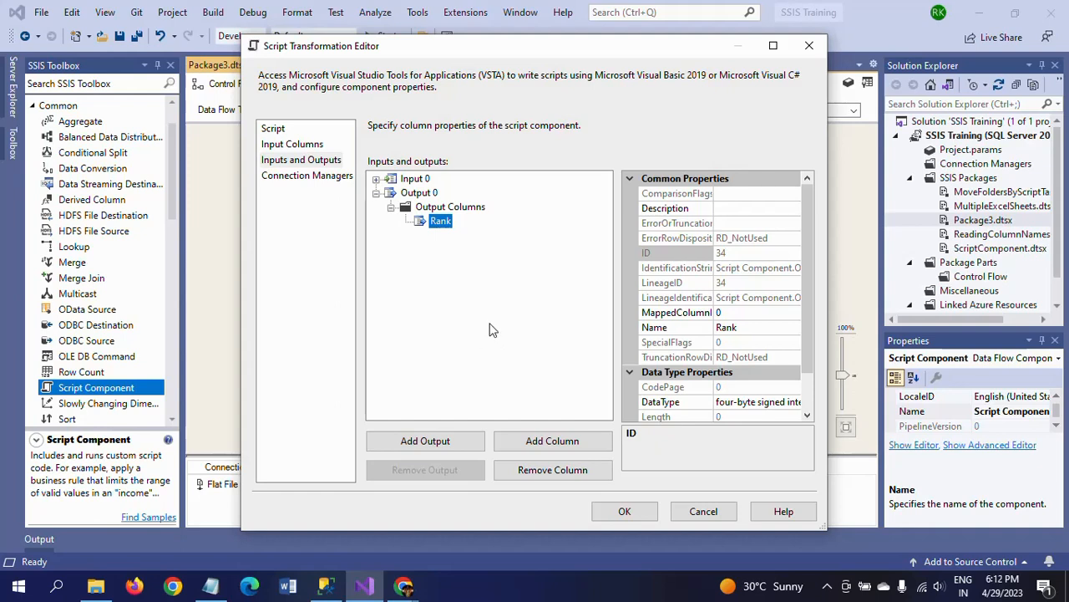
click(732, 405)
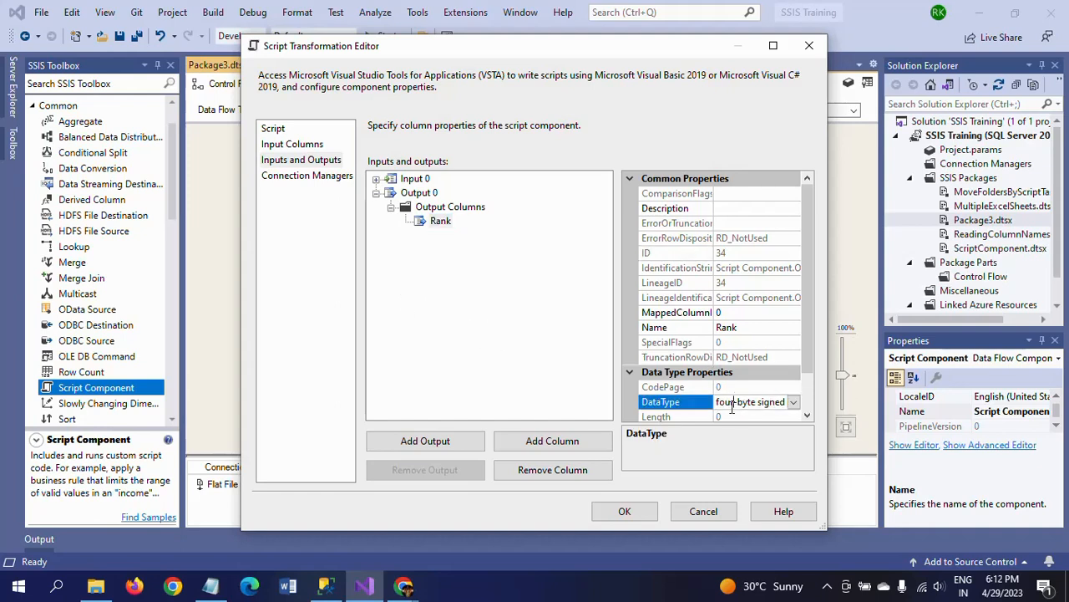
click(794, 402)
click(794, 403)
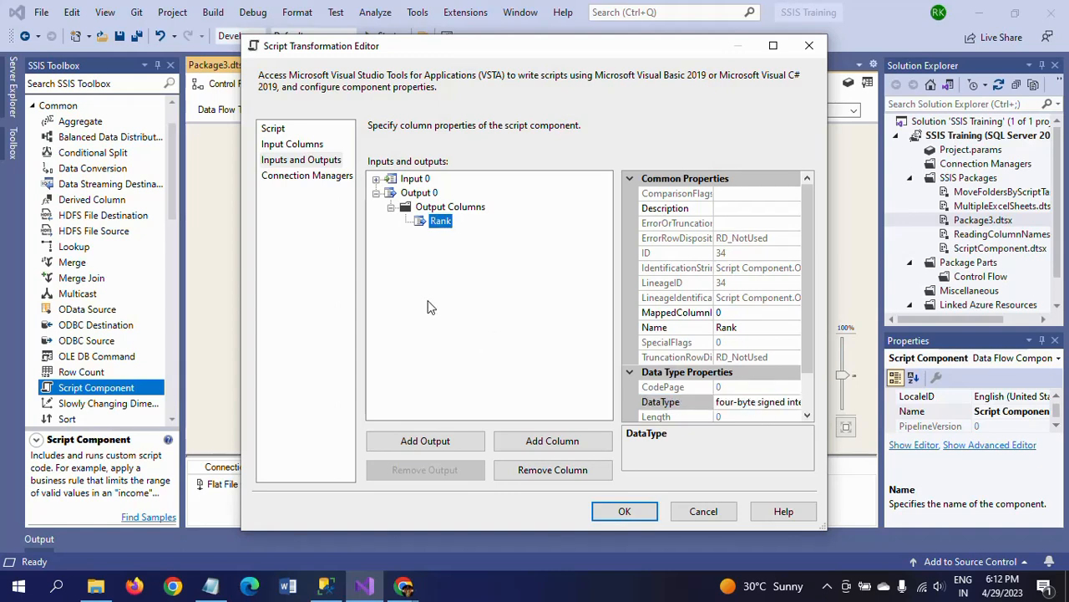
Open the component's script for editing and declare the field "Int32 RowNumber;" just above the PreExecute method
click(273, 130)
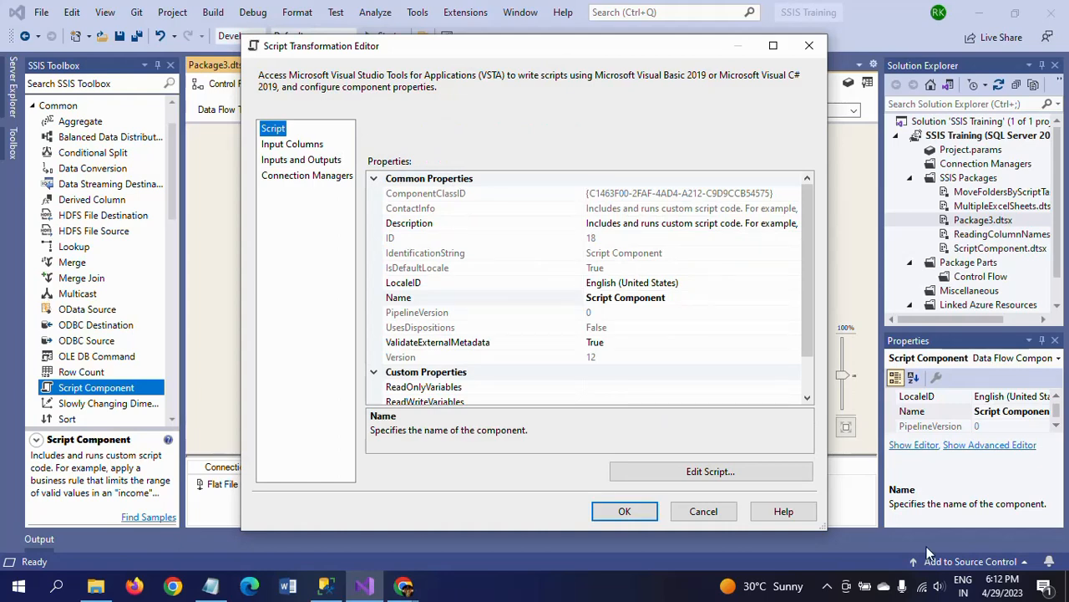
click(692, 474)
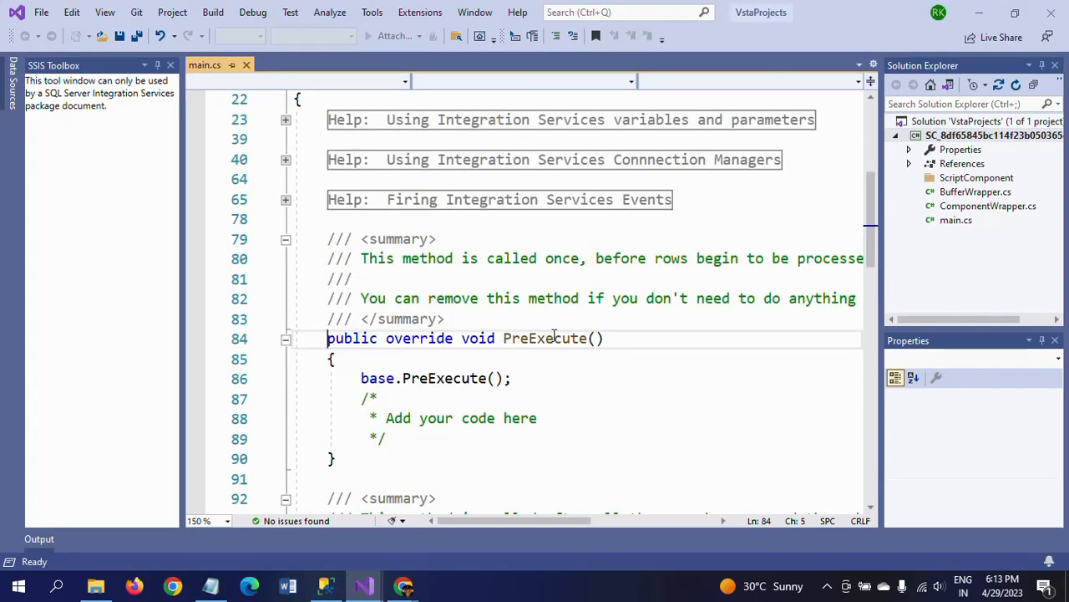
key(Return)
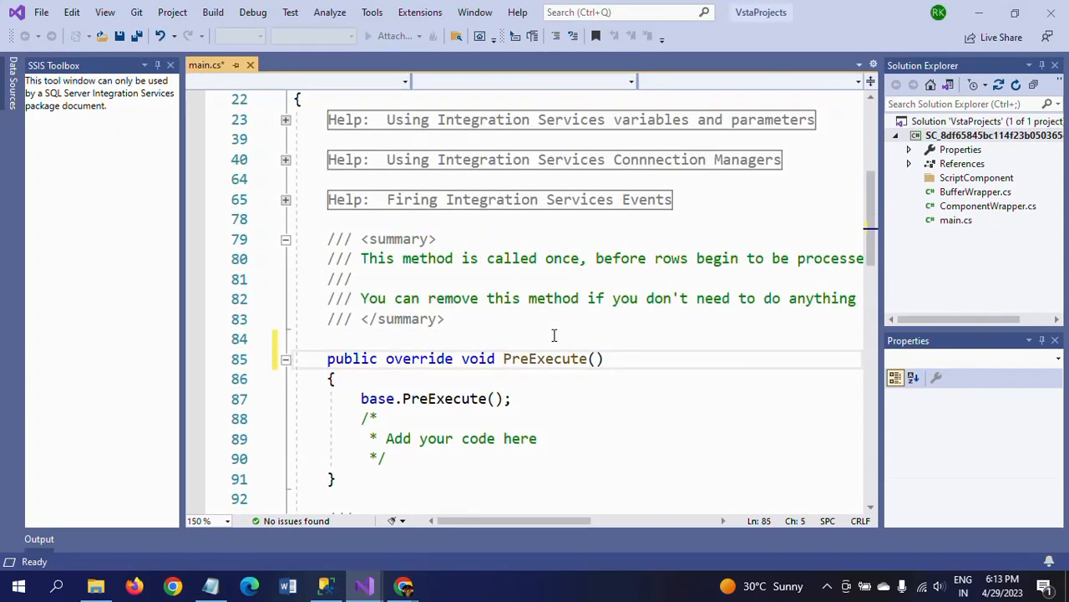
click(553, 335)
text(Int)
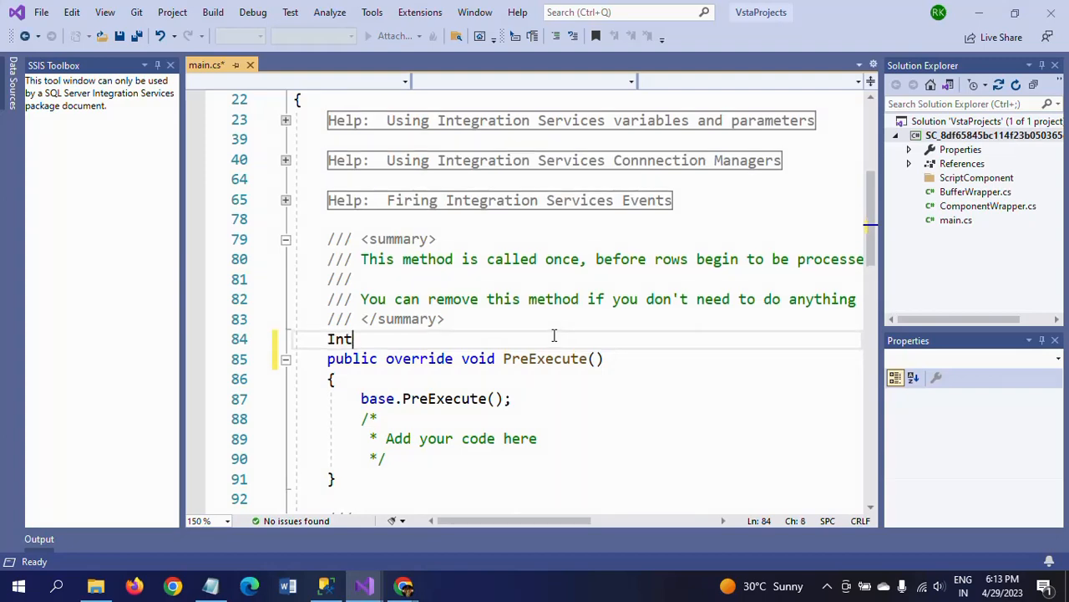
text(32)
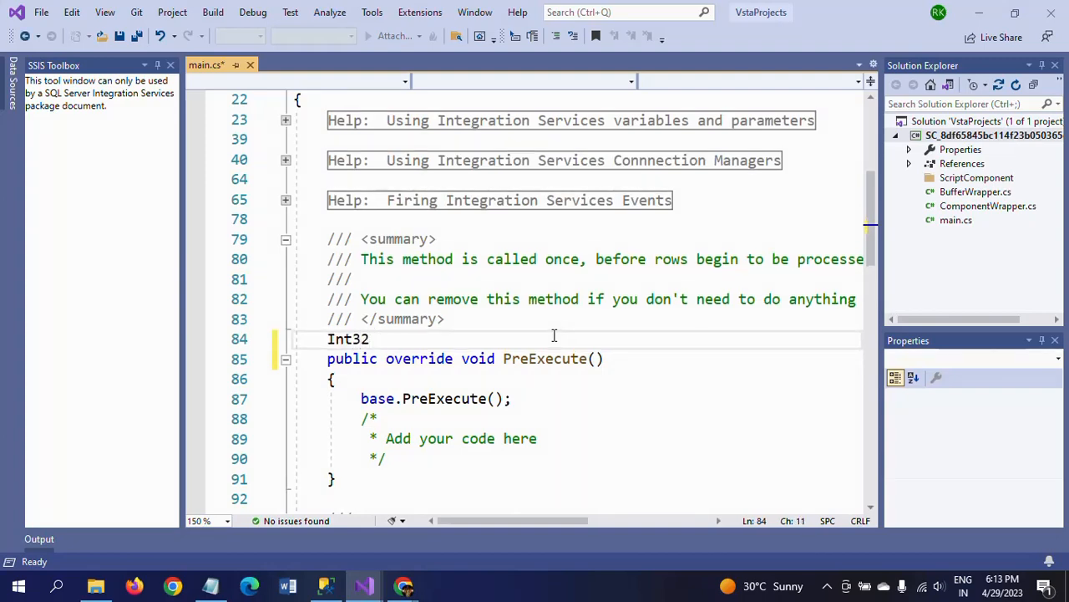
text( RowNumber)
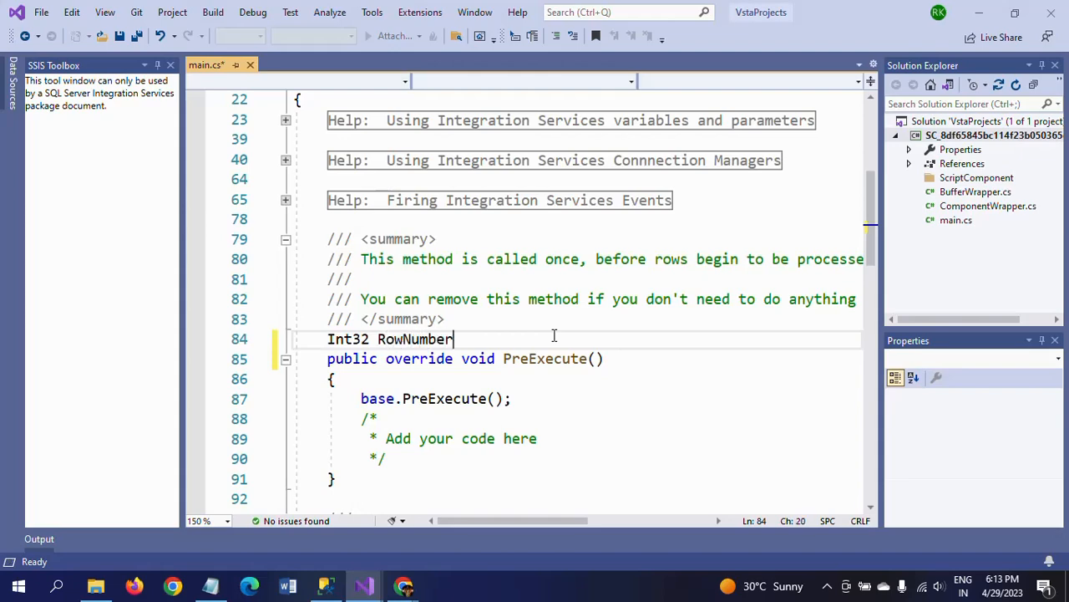
text(;)
Insert the statement "RowNumber += 1;" at the start of the Input0_ProcessInputRow method
scroll(600, 388, down, 3)
scroll(600, 388, down, 8)
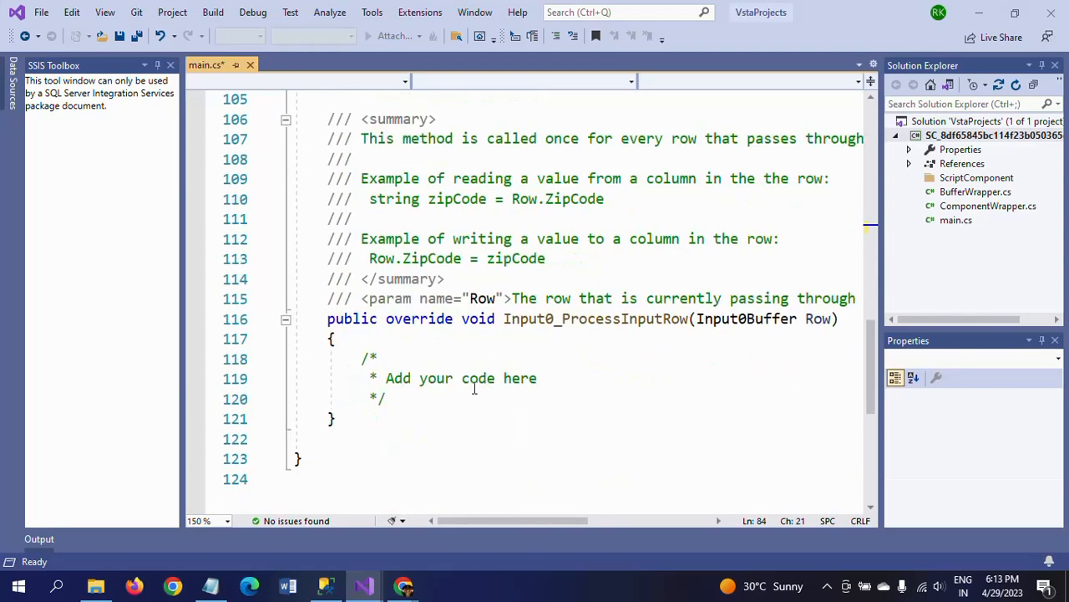
click(359, 355)
key(Return)
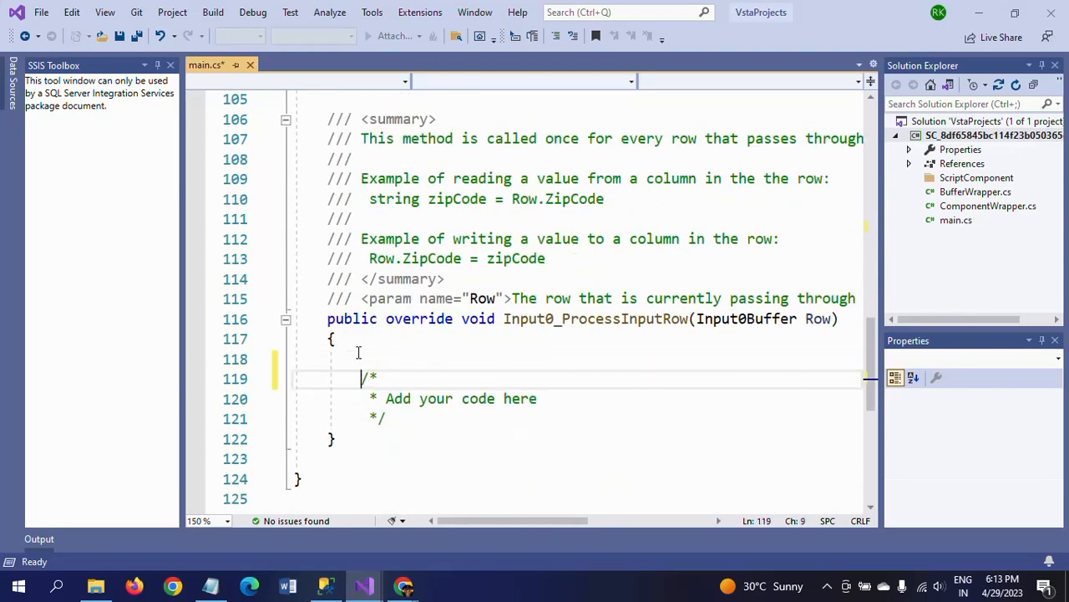
key(Up)
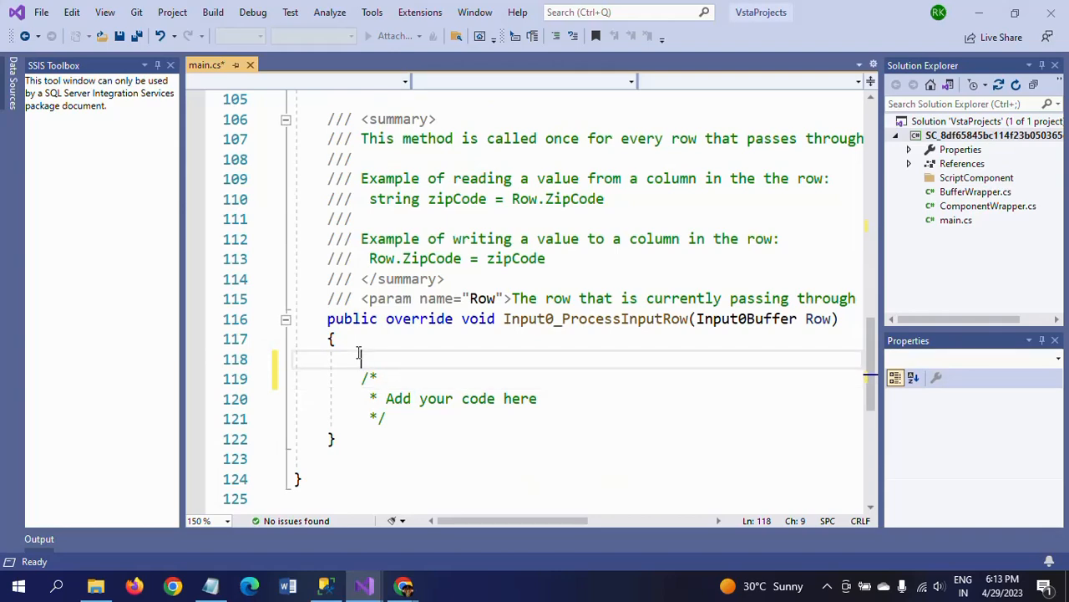
text(RowN)
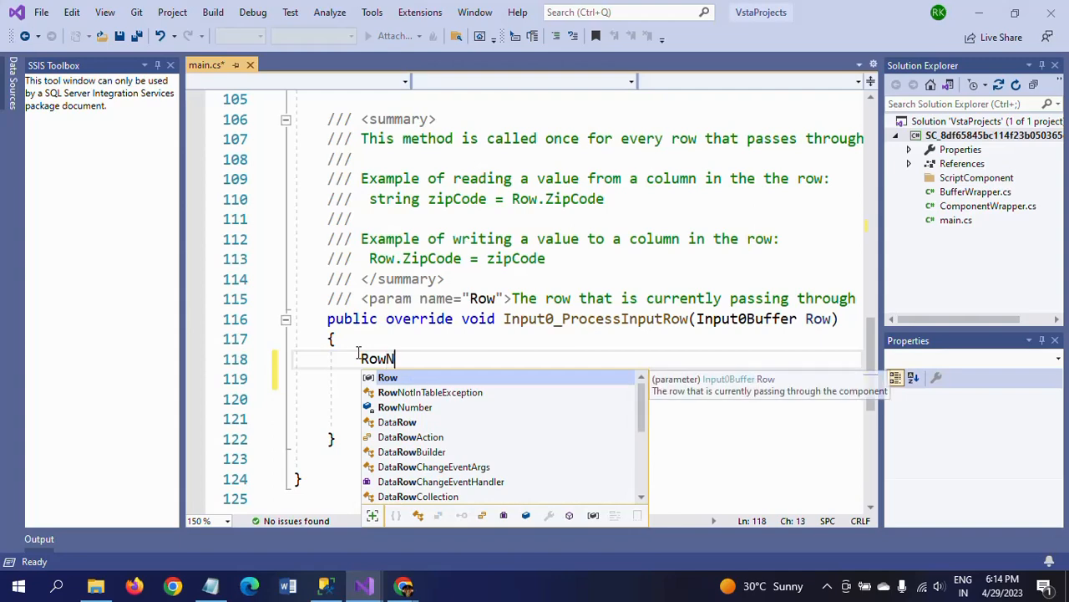
text(umber )
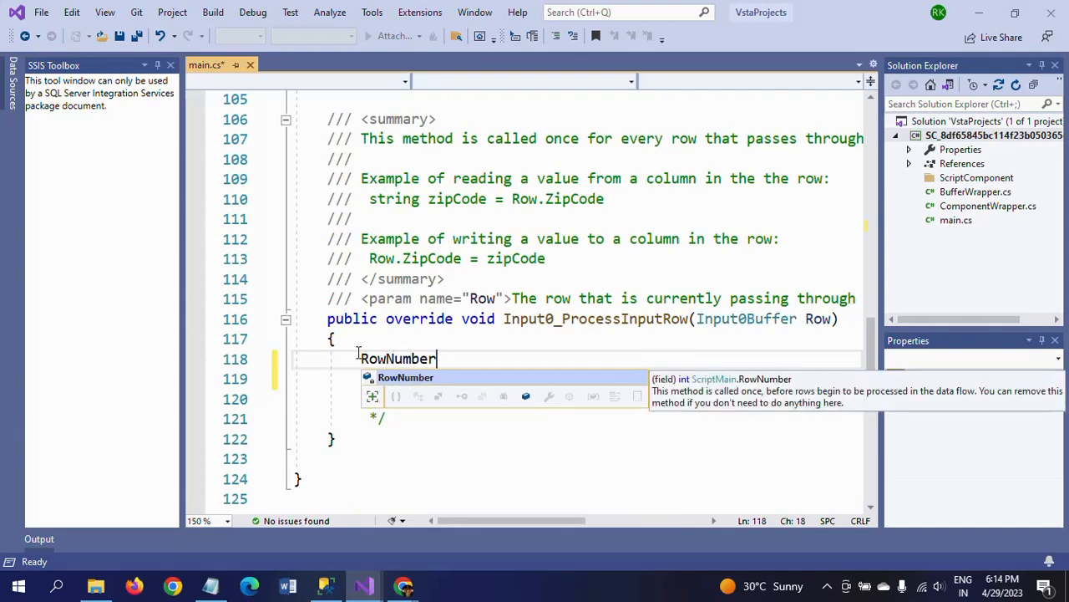
text(+= )
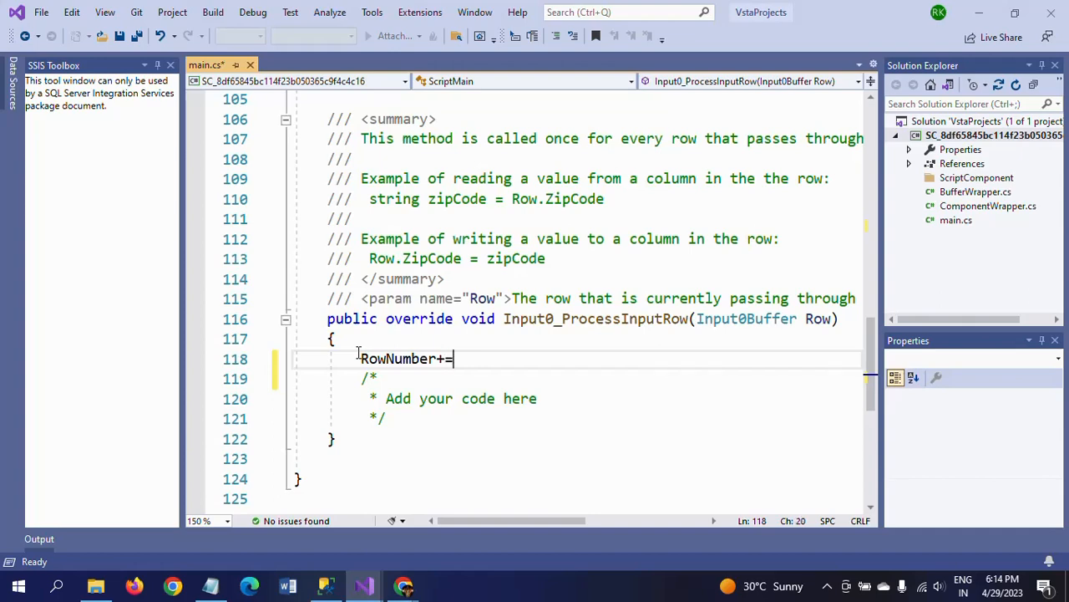
text(1;)
Add the statement "Row.Rank = RowNumber;" below the RowNumber increment in Input0_ProcessInputRow
key(Return)
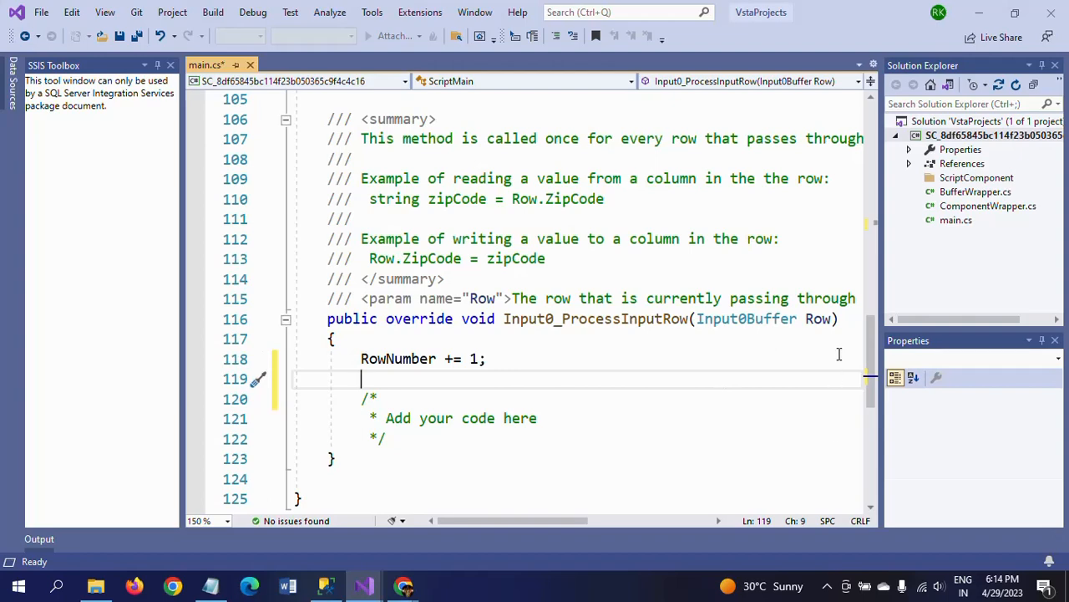
mouse_move(819, 326)
text(Row)
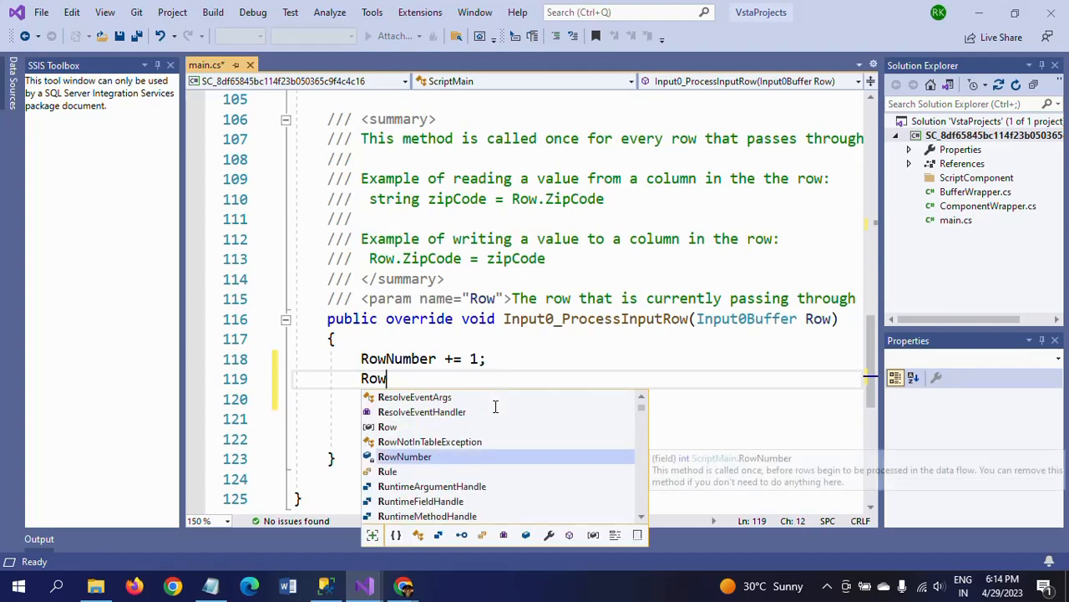
text(.)
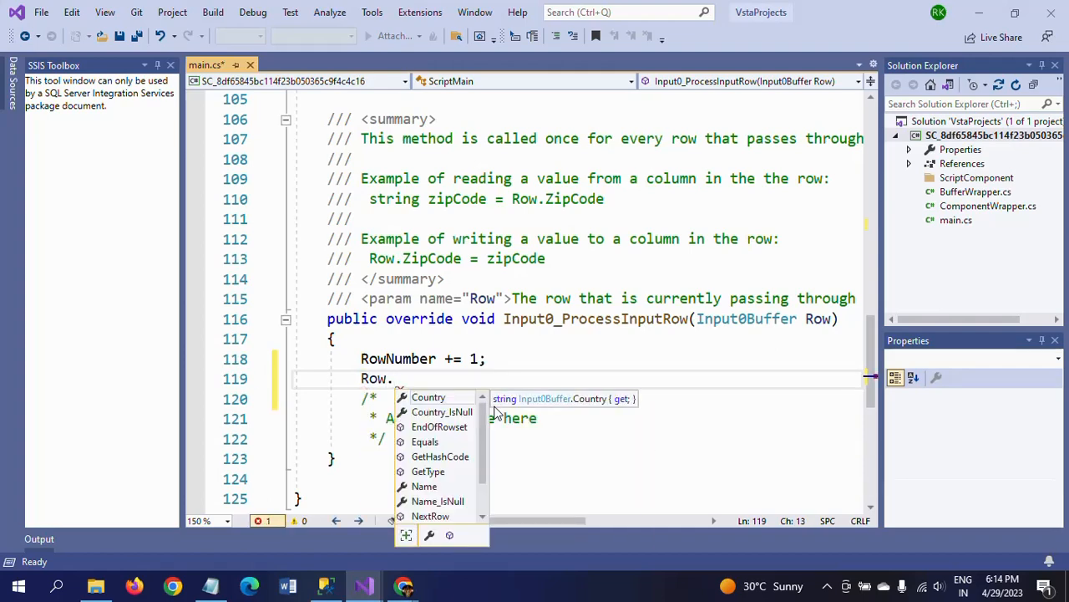
click(485, 501)
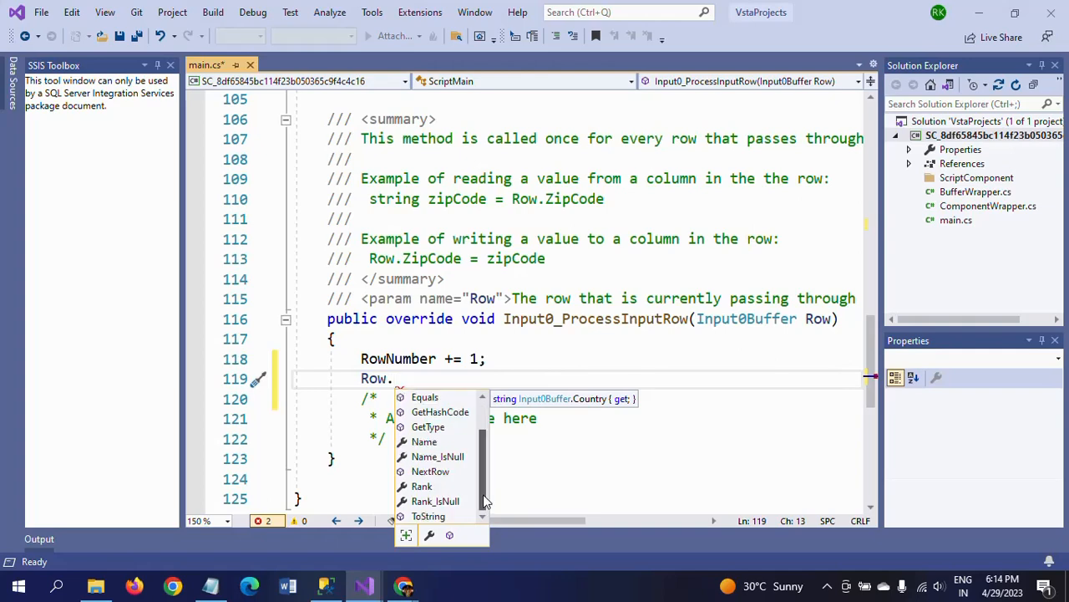
click(431, 494)
double_click(430, 494)
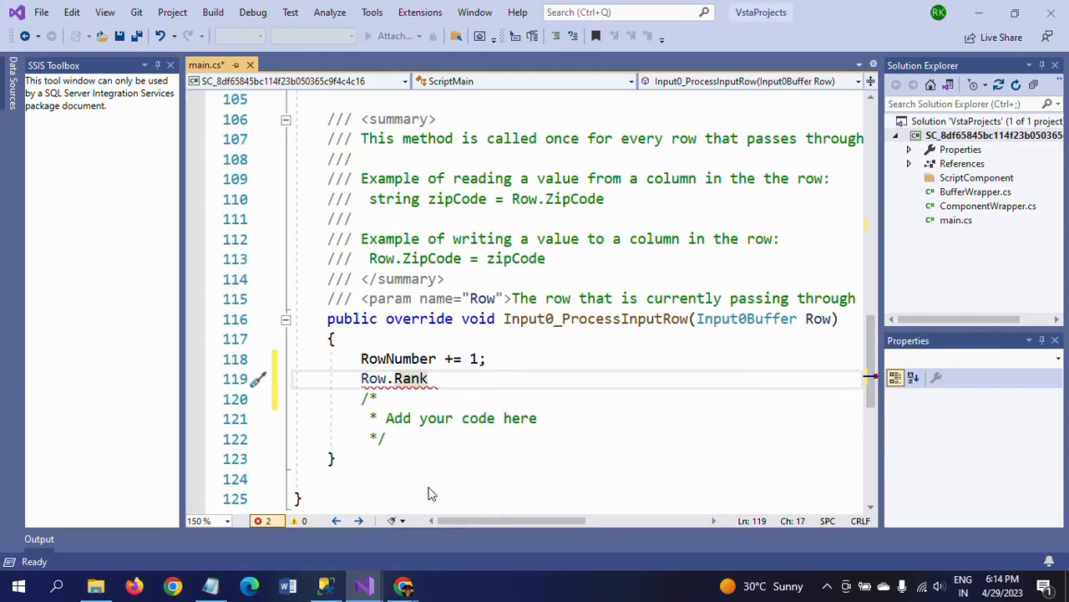
text(= RowNumber)
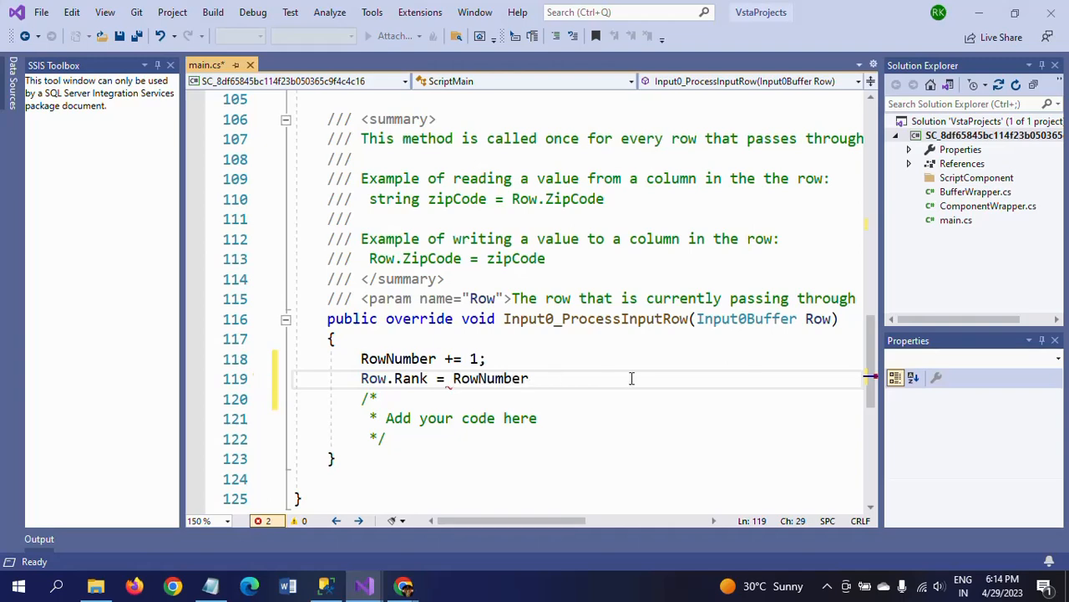
text(;)
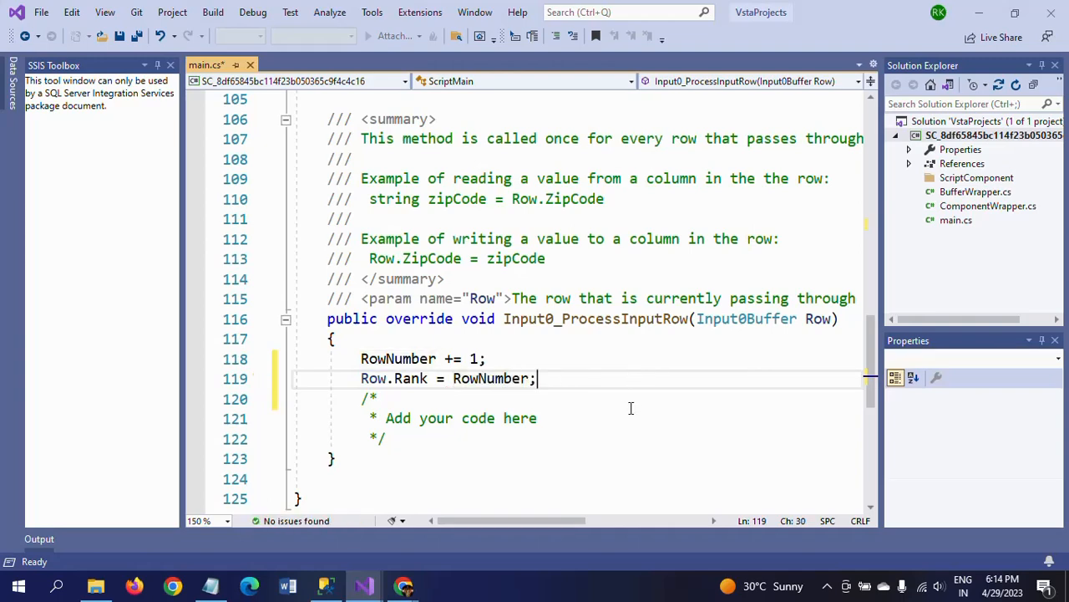
click(632, 407)
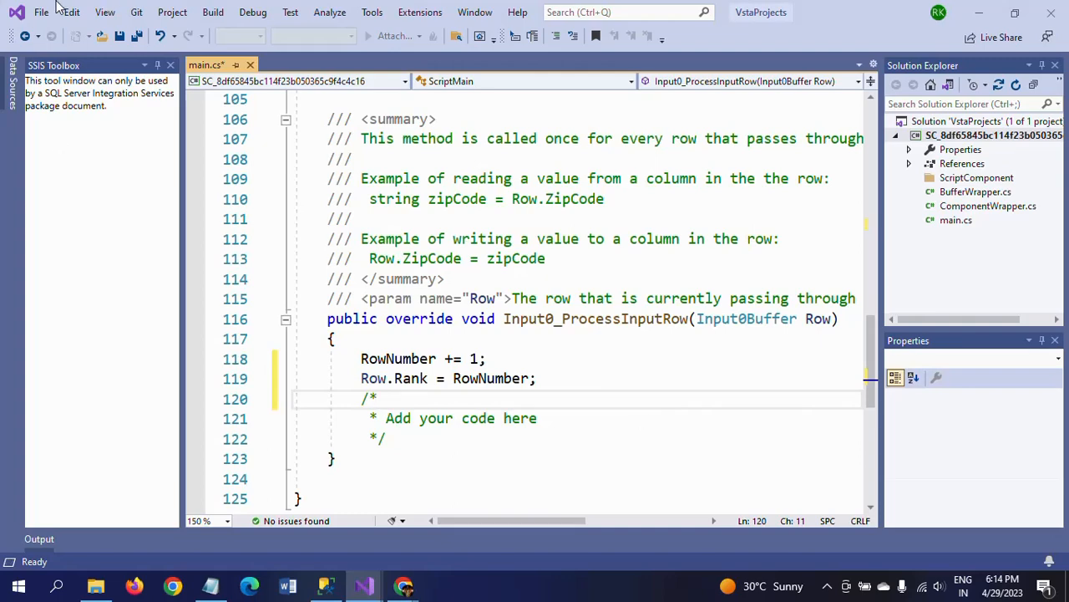
Save the ranking script, close its code editor and accept the Script Component's settings
click(119, 36)
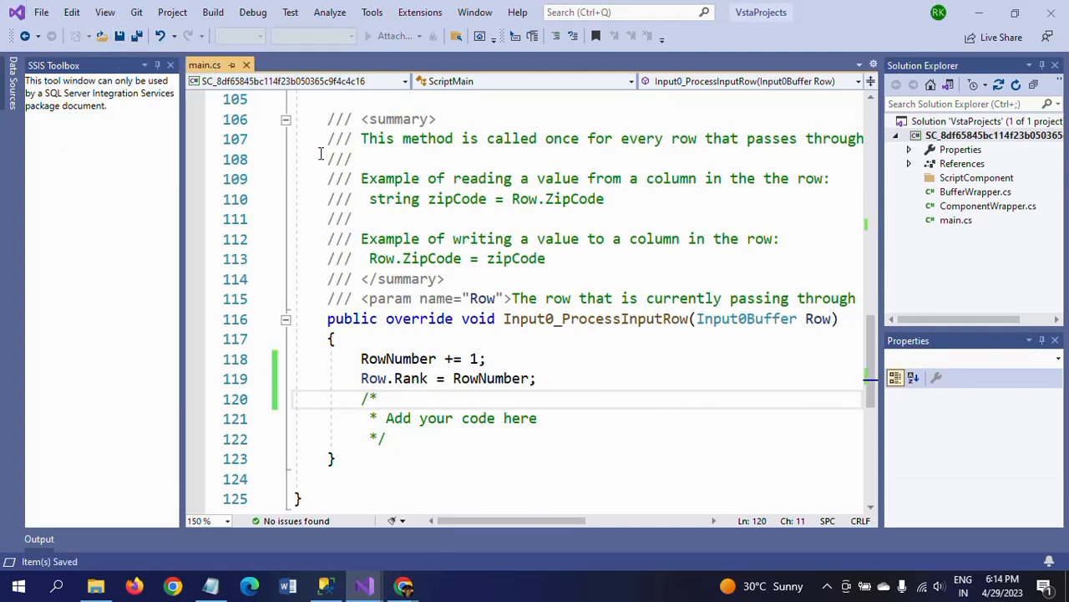
click(1051, 13)
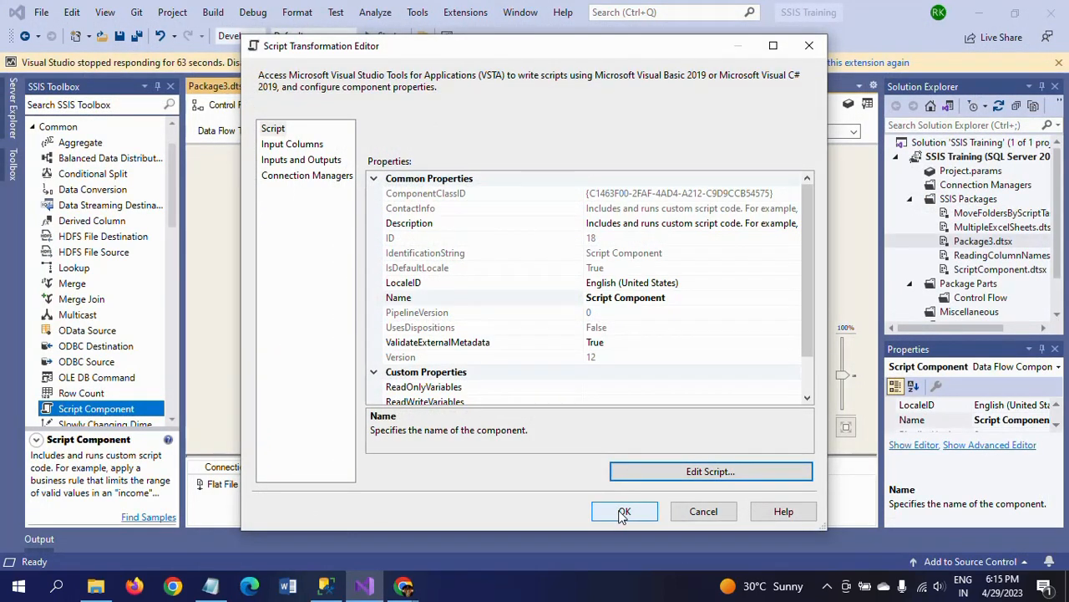
click(622, 513)
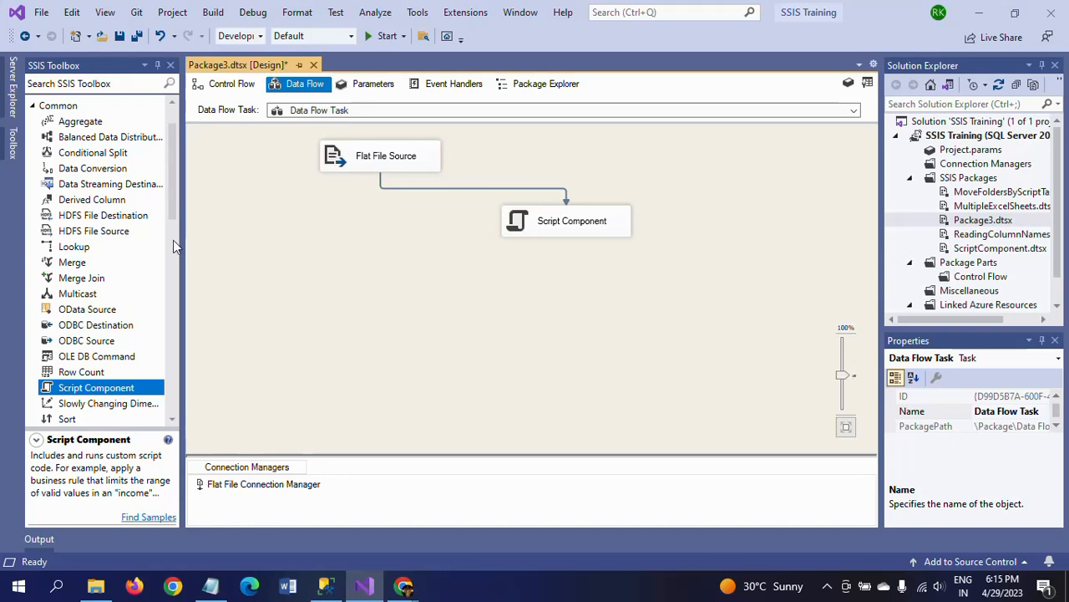
Add a Conditional Split below the Flat File Source and connect the Script Component's output to it
drag(102, 156, 386, 289)
click(556, 284)
click(573, 226)
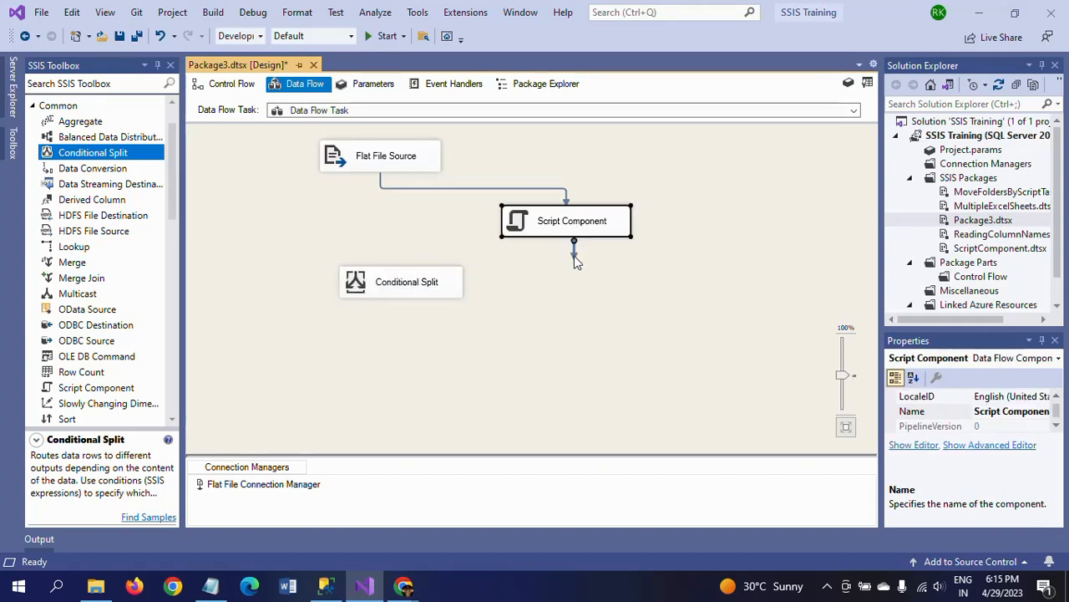
drag(574, 261, 418, 282)
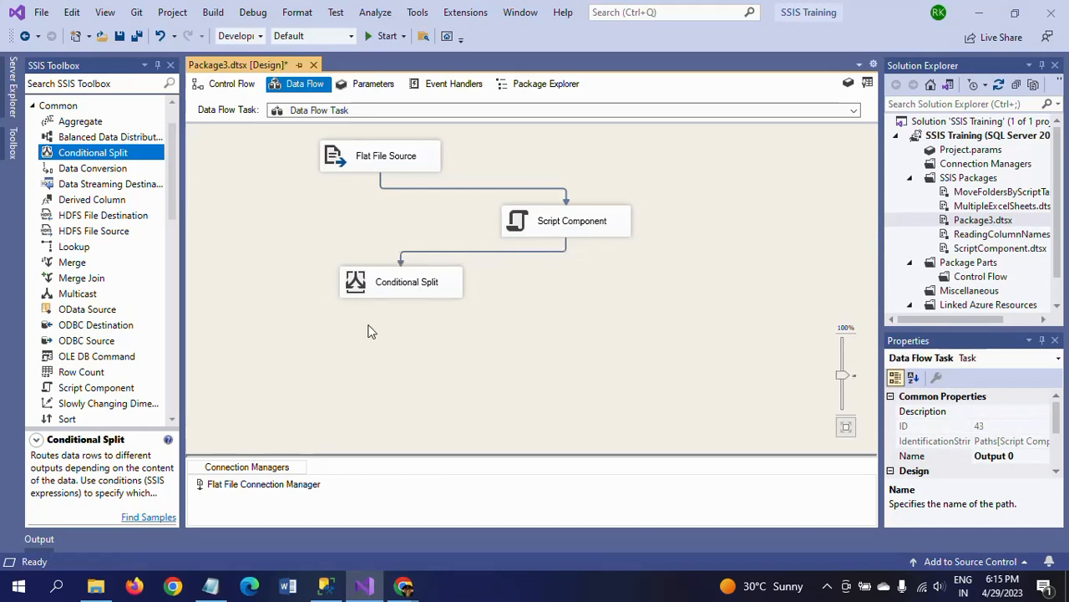
Create a Conditional Split condition from the Rank column and name its output "Top 5 Batsmen"
double_click(360, 286)
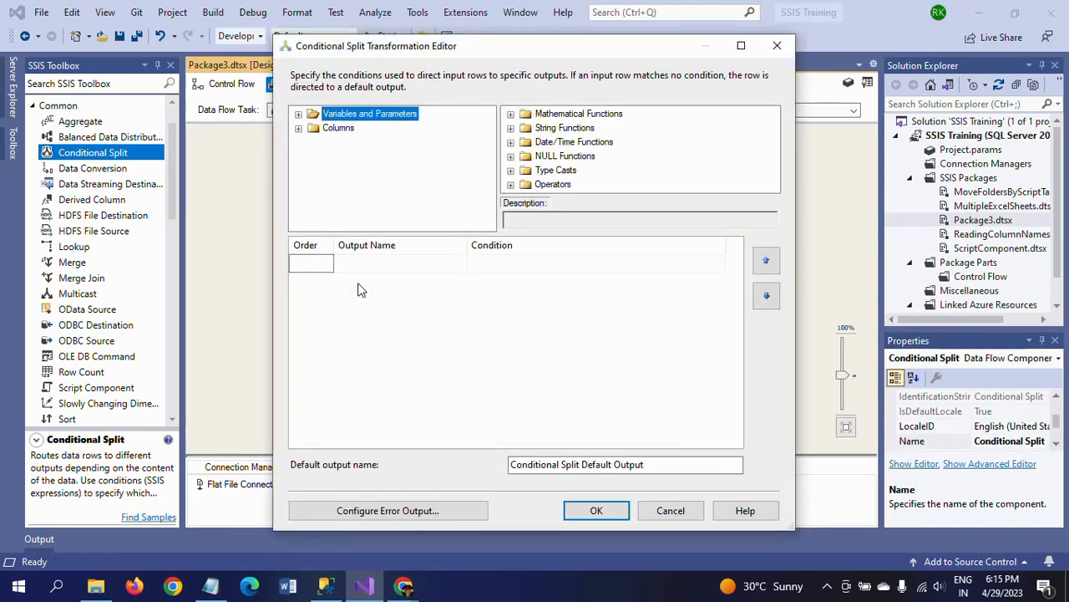
click(299, 130)
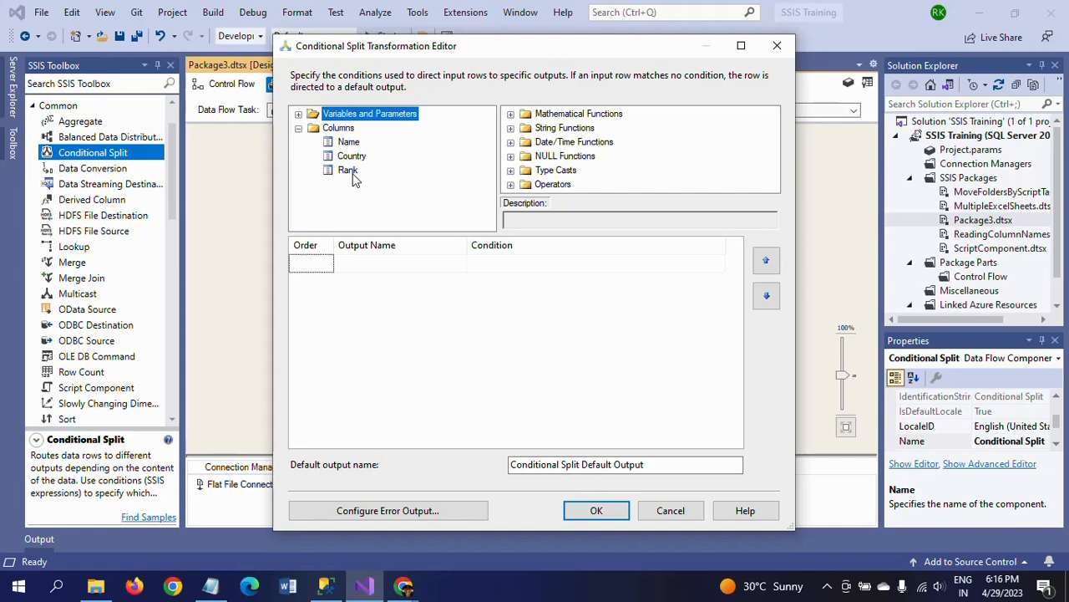
click(350, 172)
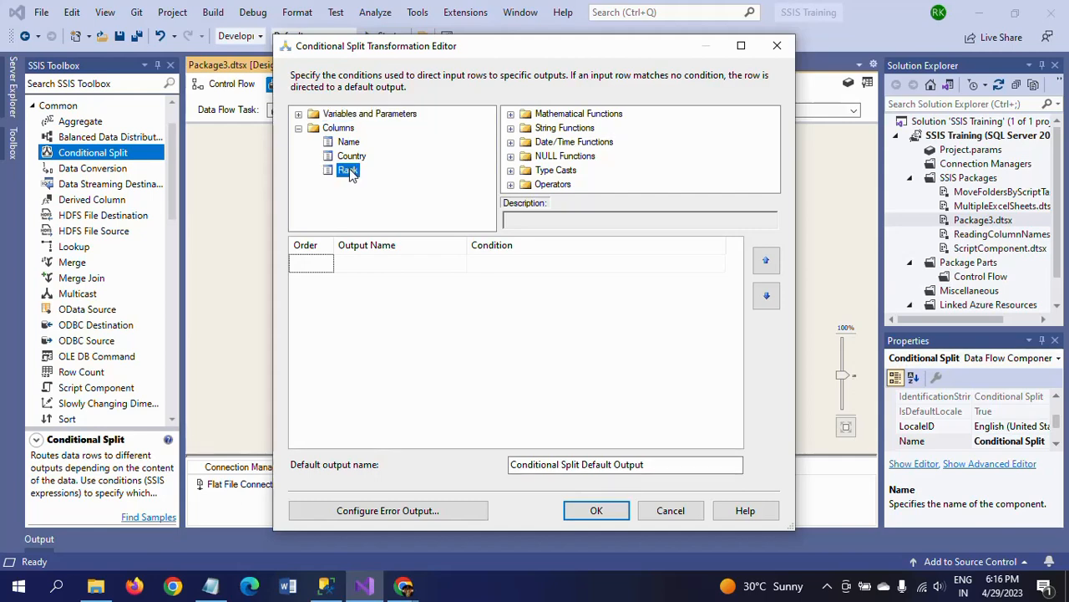
drag(349, 172, 490, 267)
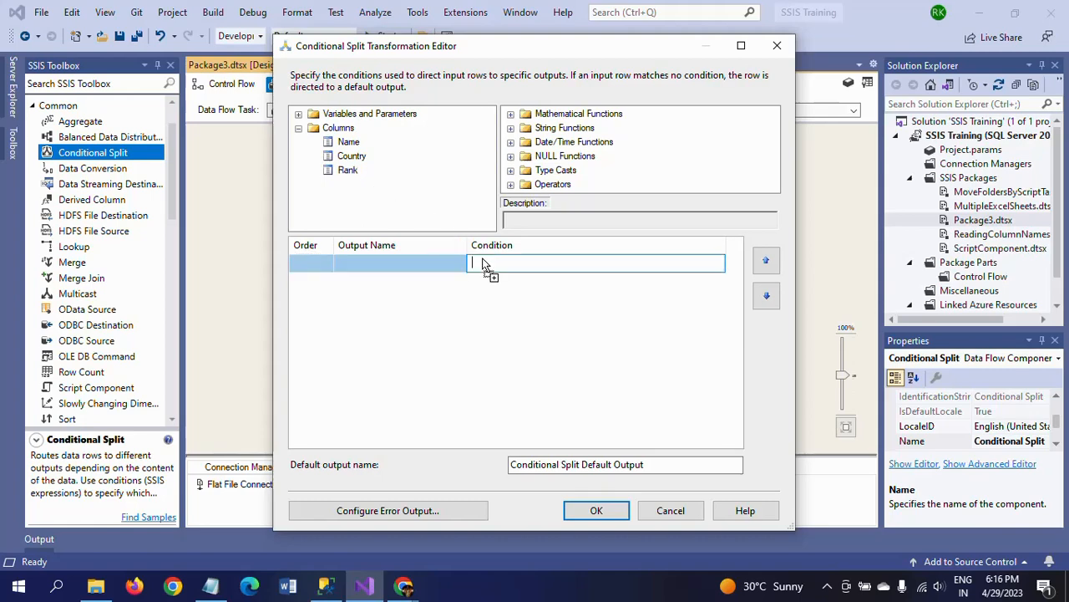
click(389, 263)
key(BackSpace)
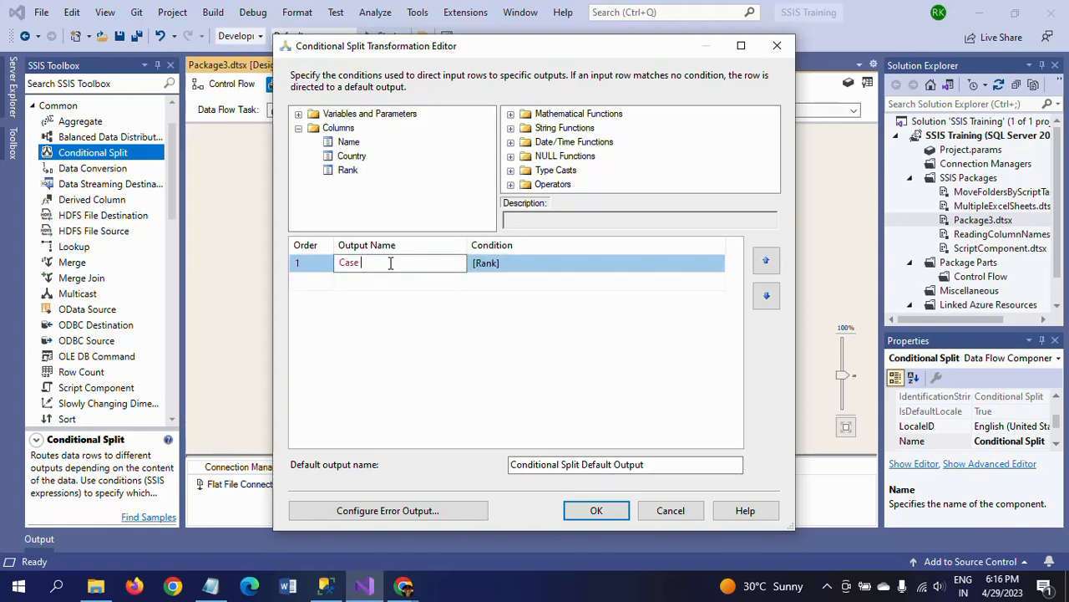
key(BackSpace)
key(BackSpace)
key(BackSpace)
key(BackSpace)
key(BackSpace)
text(Top 5 Batsmen)
Complete the Top 5 Batsmen condition as [Rank]<=5 and accept the Conditional Split's settings
click(511, 264)
click(514, 262)
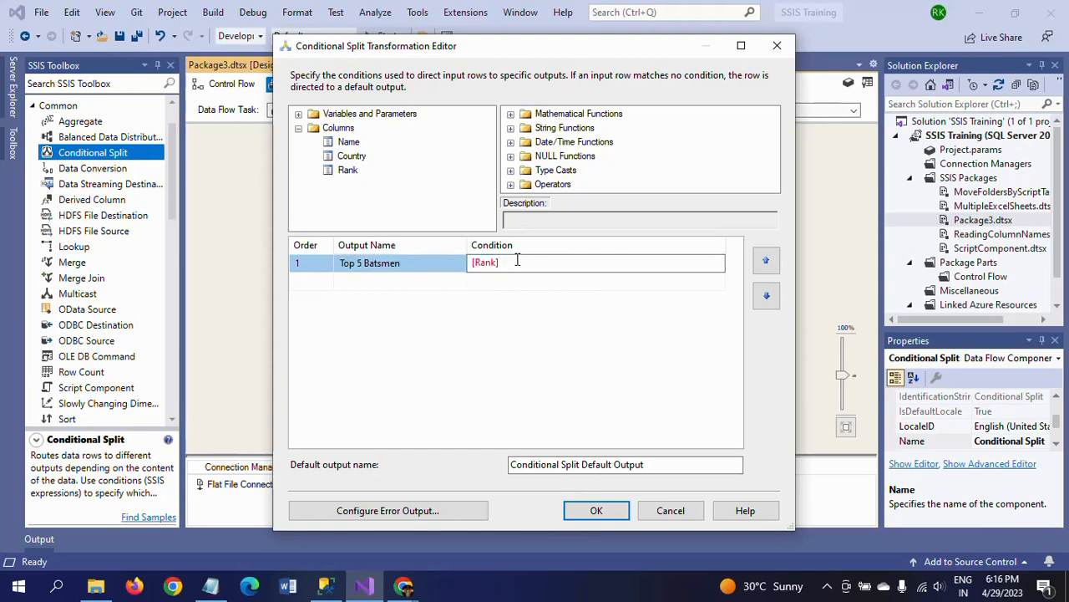
text(=5)
click(494, 339)
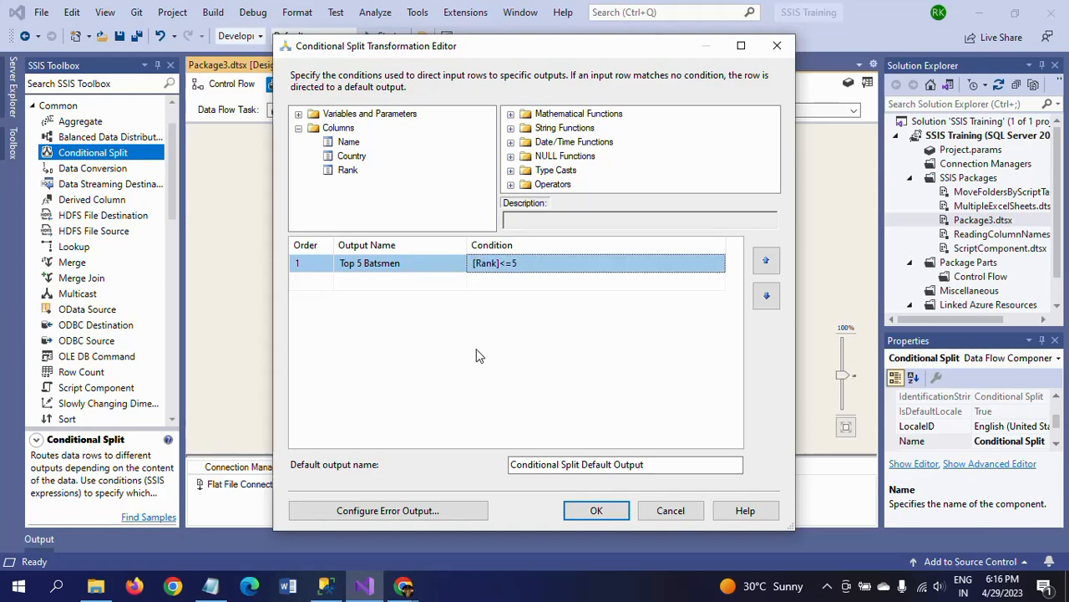
click(595, 510)
click(384, 380)
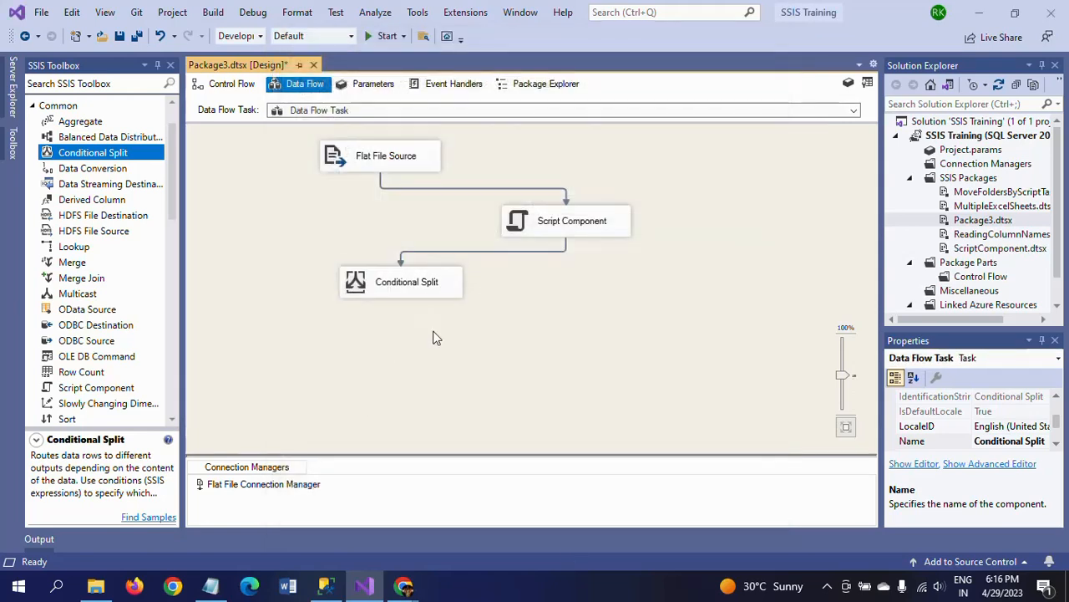
Shift the Conditional Split slightly and add a Multicast transformation beside it in the data flow
drag(401, 290, 393, 289)
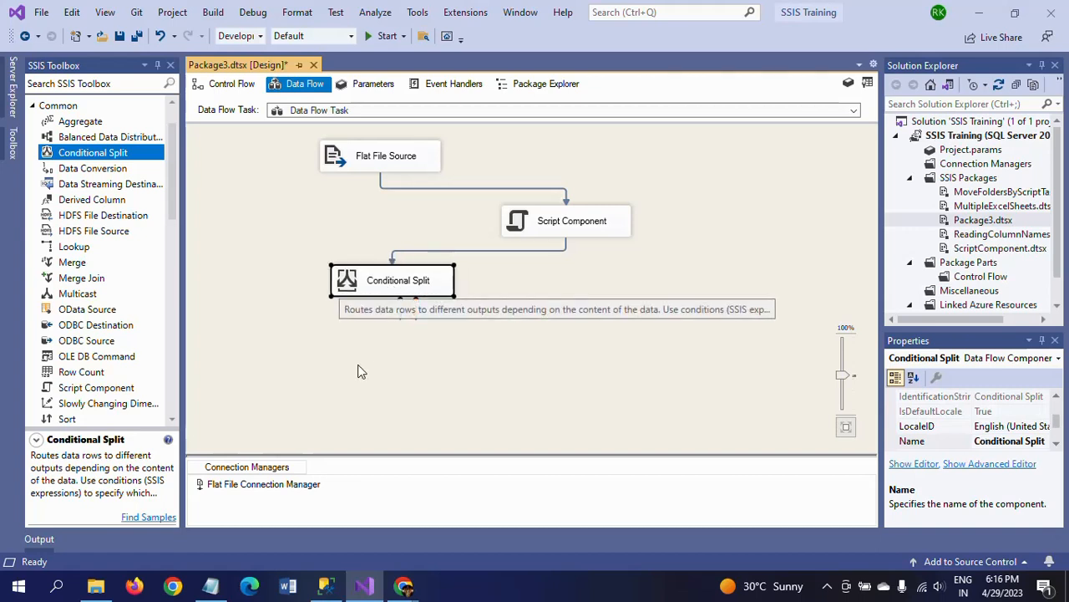
click(353, 377)
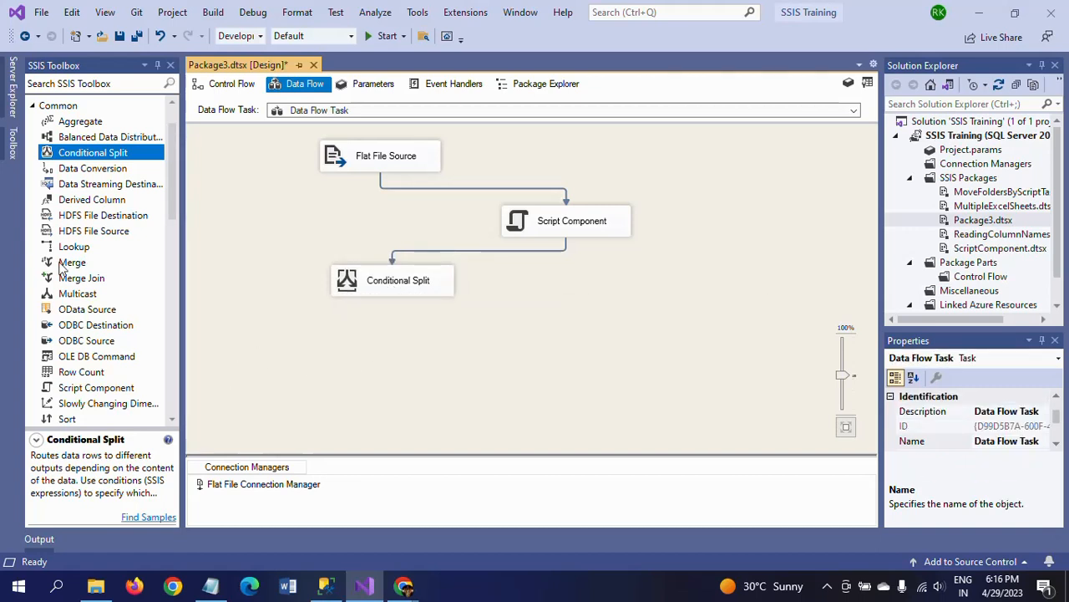
drag(69, 298, 546, 338)
click(477, 371)
Connect the Conditional Split's Top 5 Batsmen output to Multicast Input 1
click(384, 284)
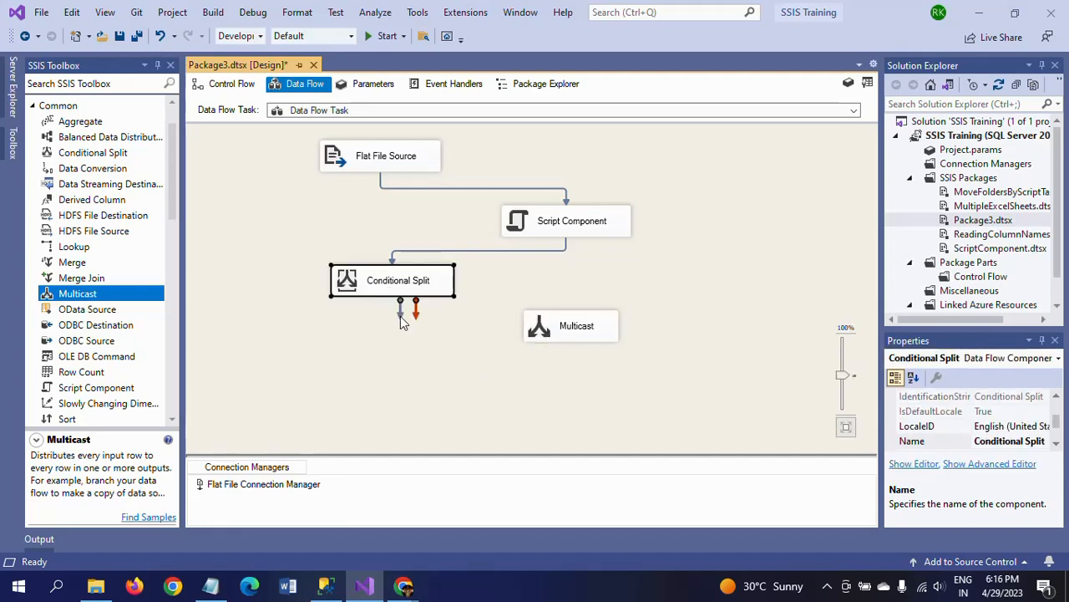
drag(400, 308, 544, 335)
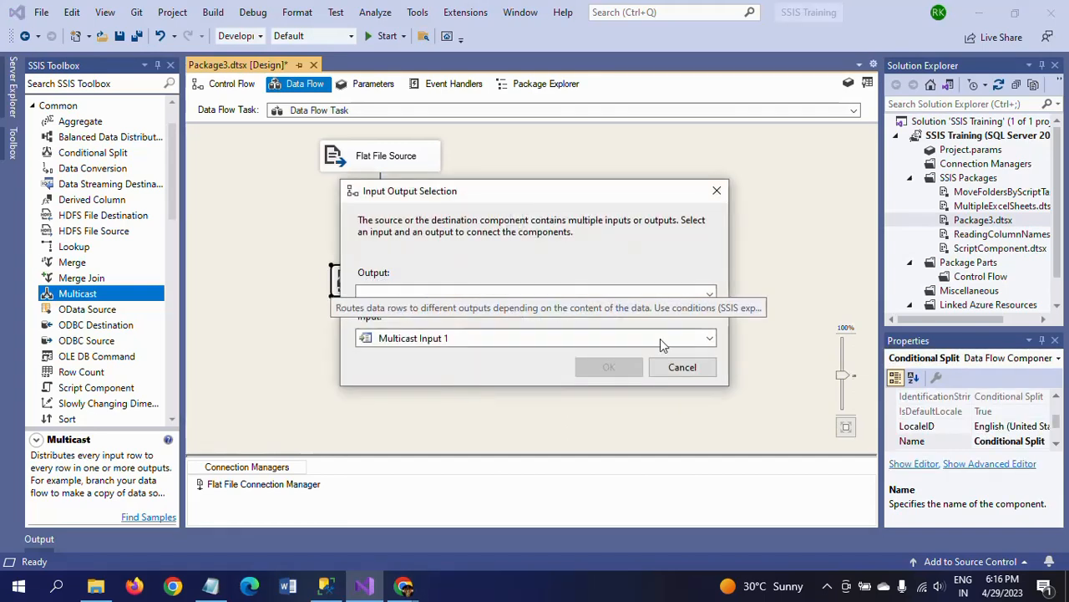
click(710, 295)
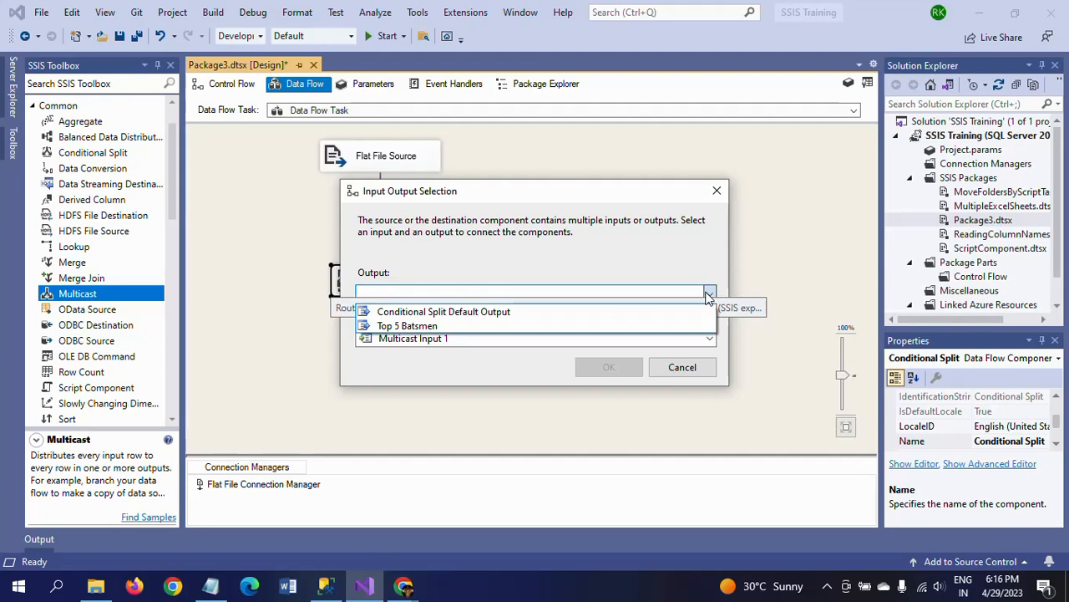
click(453, 328)
click(609, 372)
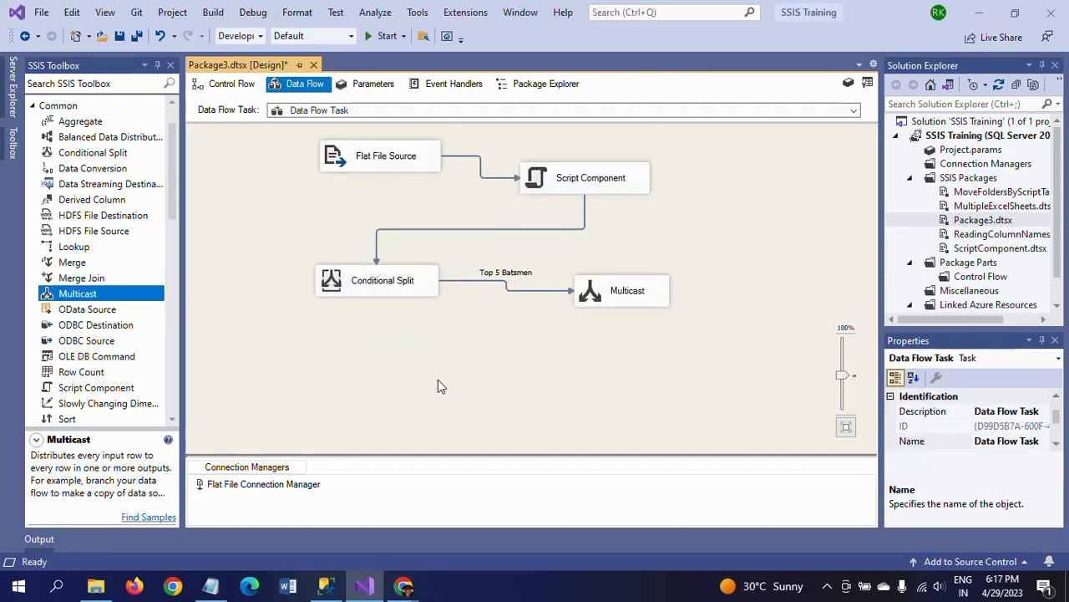
Enable a data viewer on the Top 5 Batsmen path between the Conditional Split and the Multicast
click(515, 289)
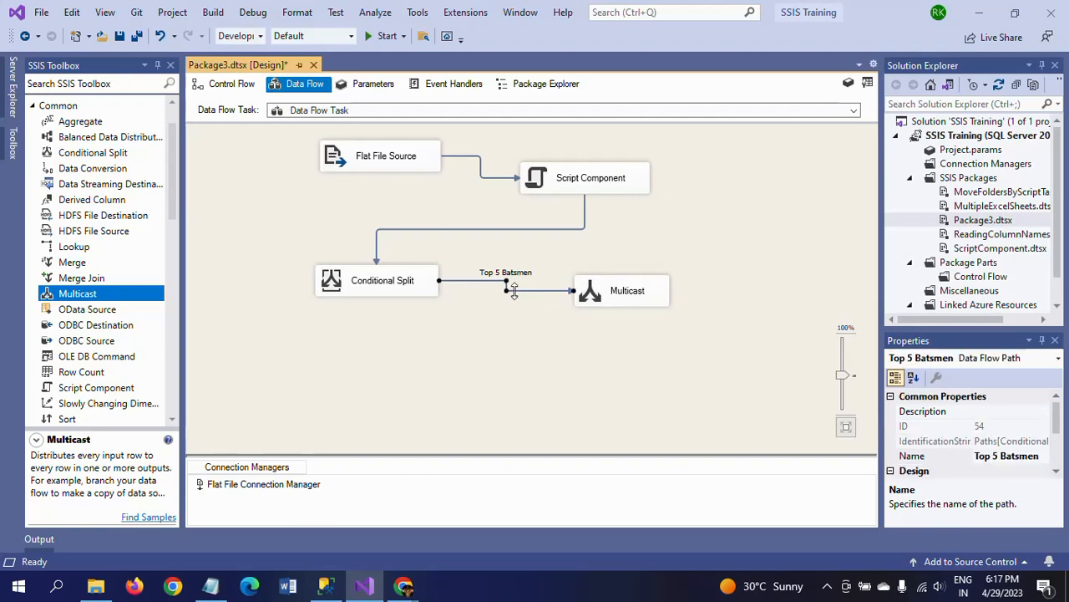
double_click(514, 289)
click(320, 170)
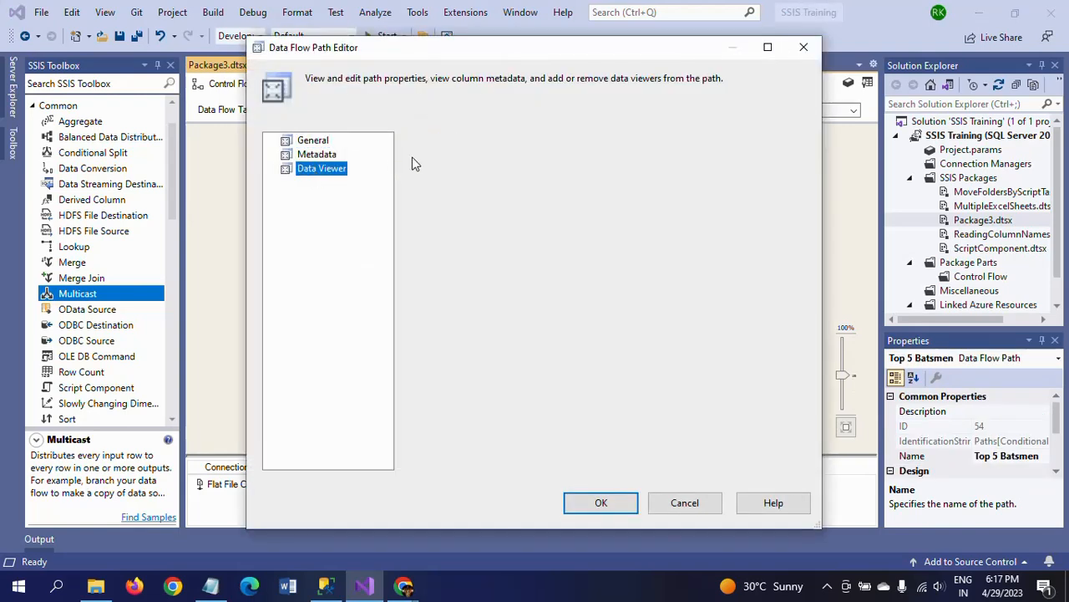
click(409, 141)
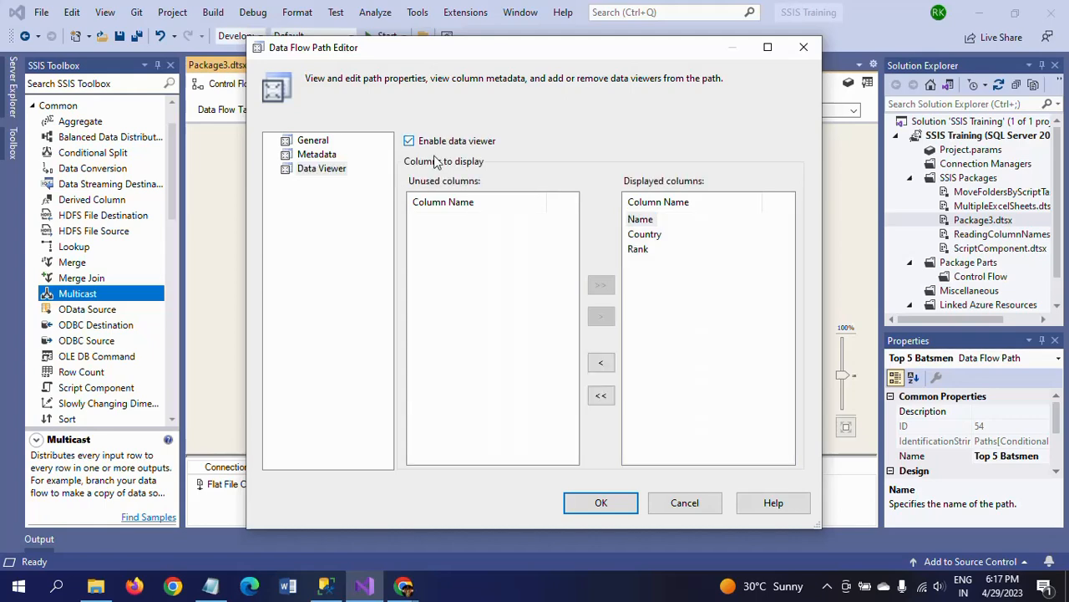
click(602, 502)
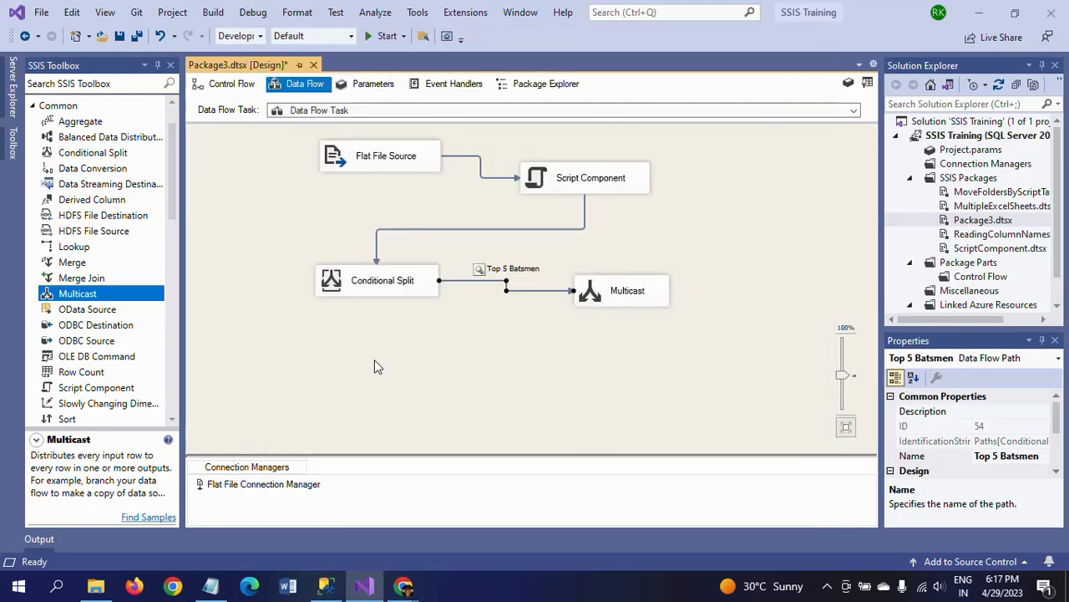
click(374, 366)
Move the Script Component slightly farther from the Flat File Source to tidy the data flow layout
click(614, 183)
drag(613, 182, 640, 171)
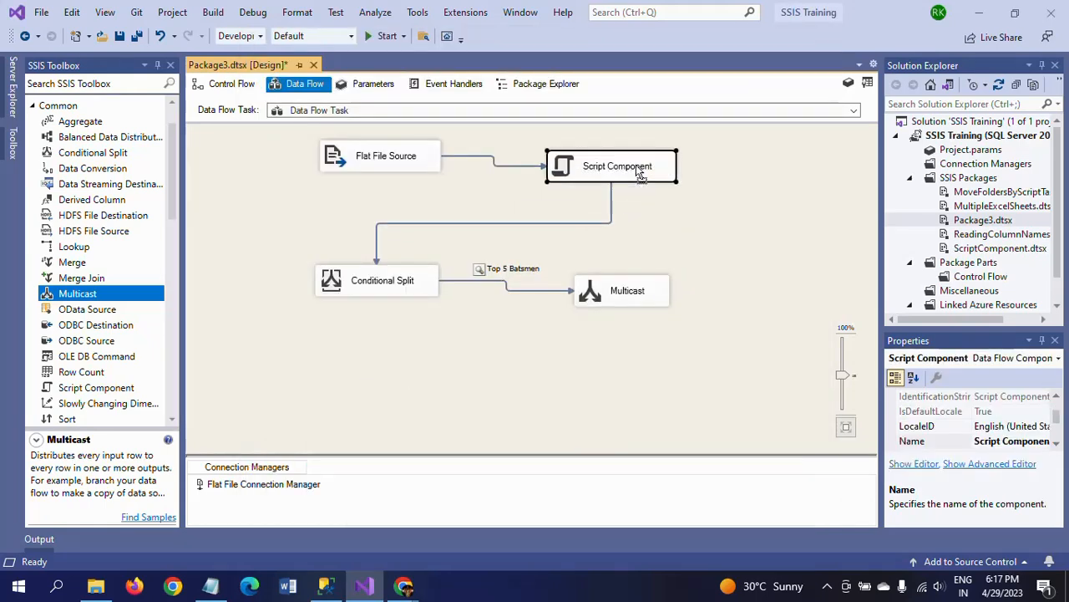
click(706, 376)
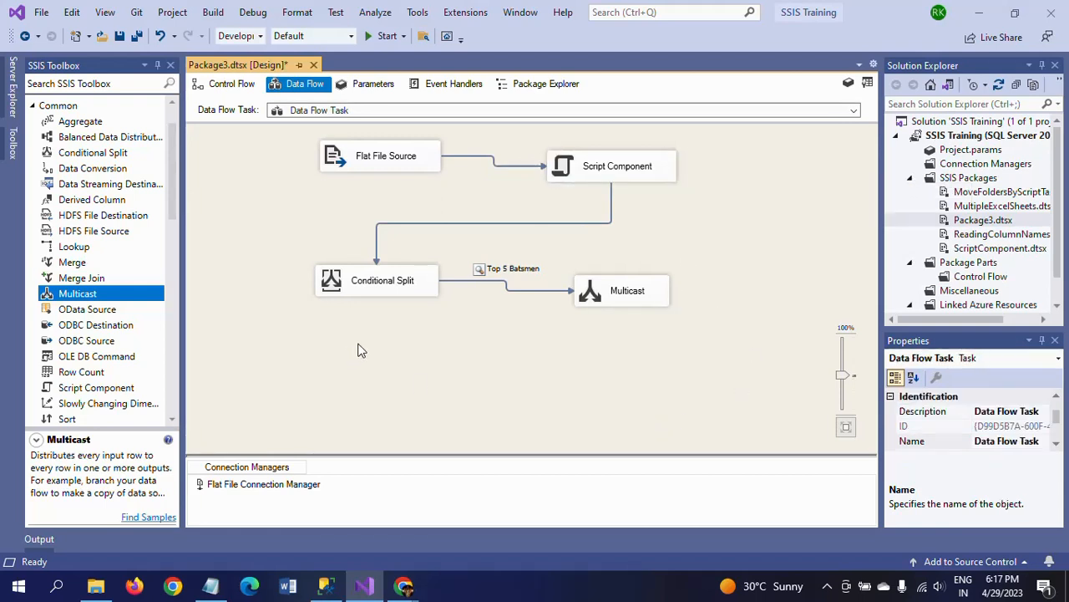
Glance at the Top 5 query result in SQL Server Management Studio, then run the package in Visual Studio, ignoring all external file modifications
click(326, 586)
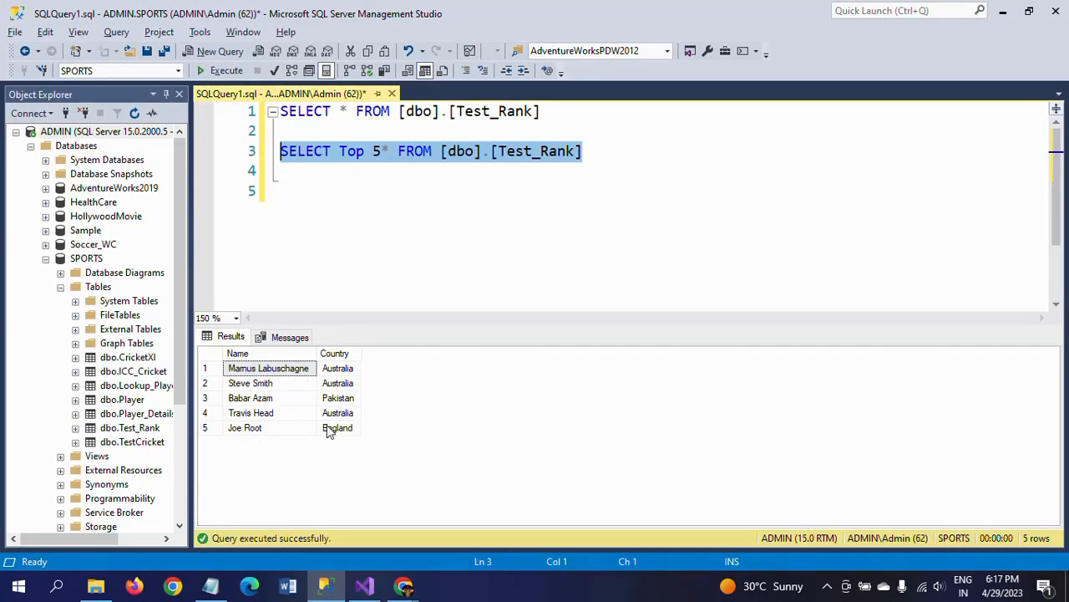
key(alt+Tab)
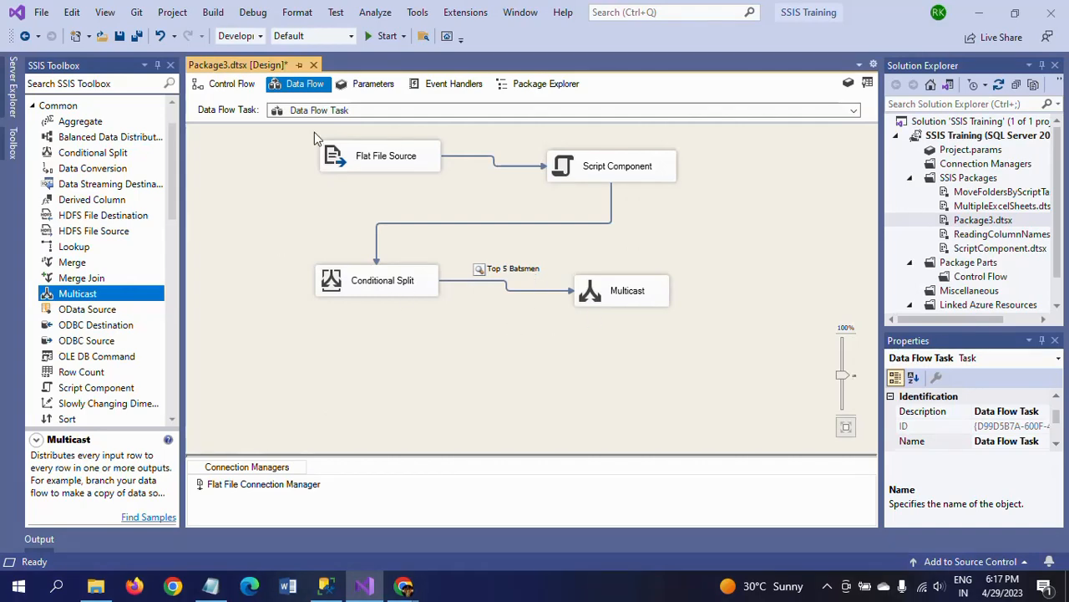
click(372, 38)
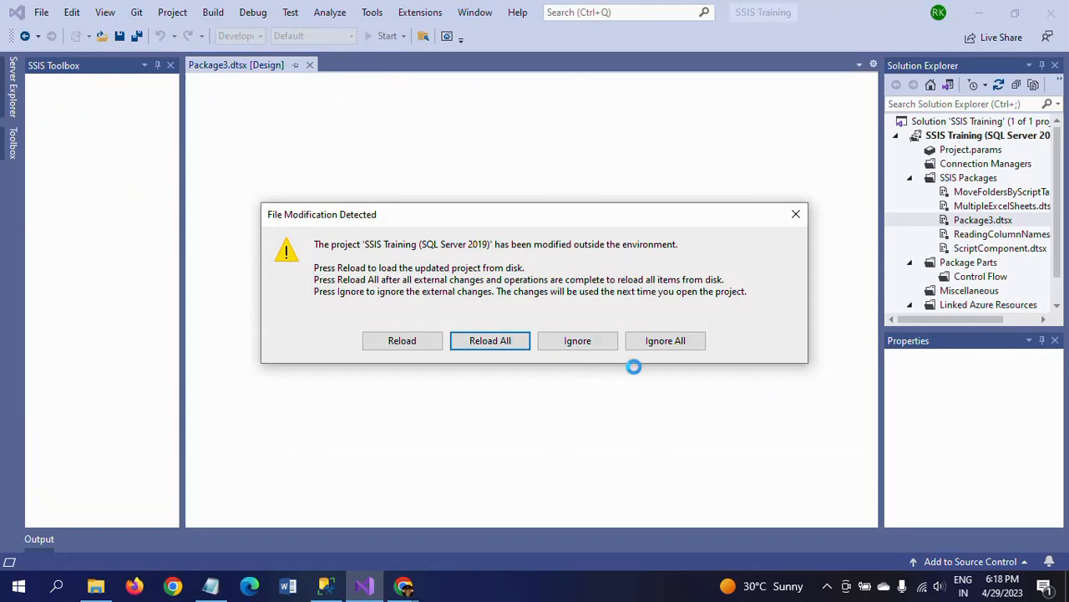
click(669, 343)
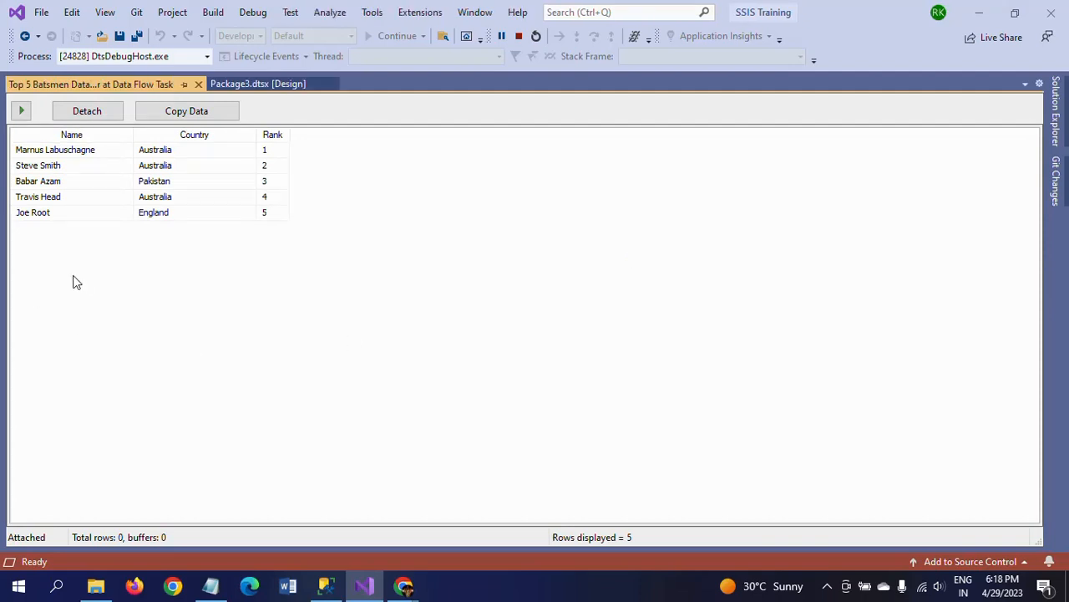
Compare the data viewer's rows with the Top 5 query result in SQL Server Management Studio and check the Rank values
key(alt+Tab)
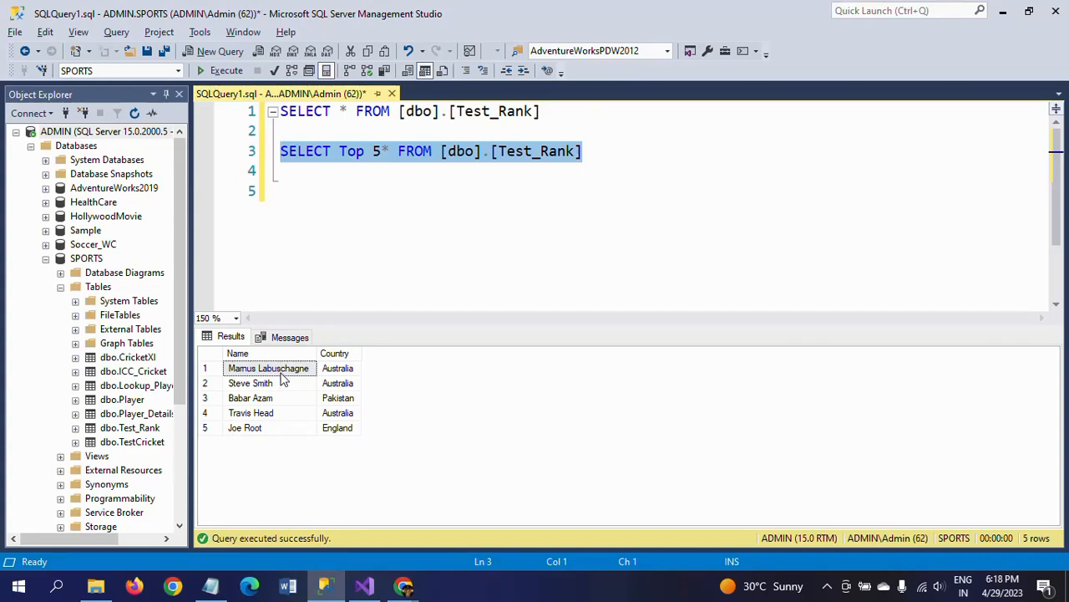
key(alt+Tab)
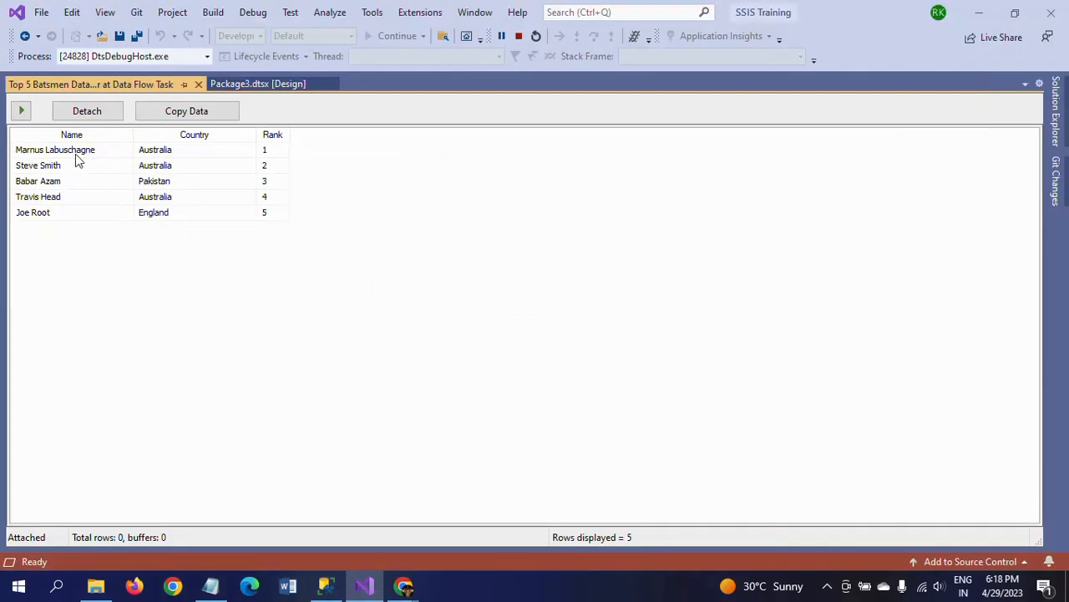
key(alt+Tab)
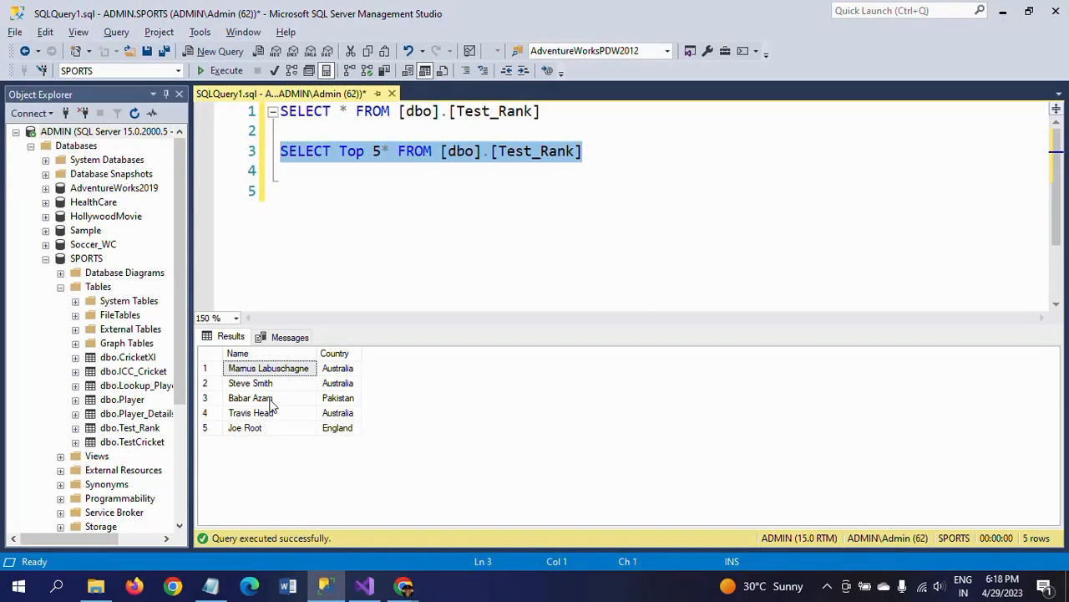
key(alt+Tab)
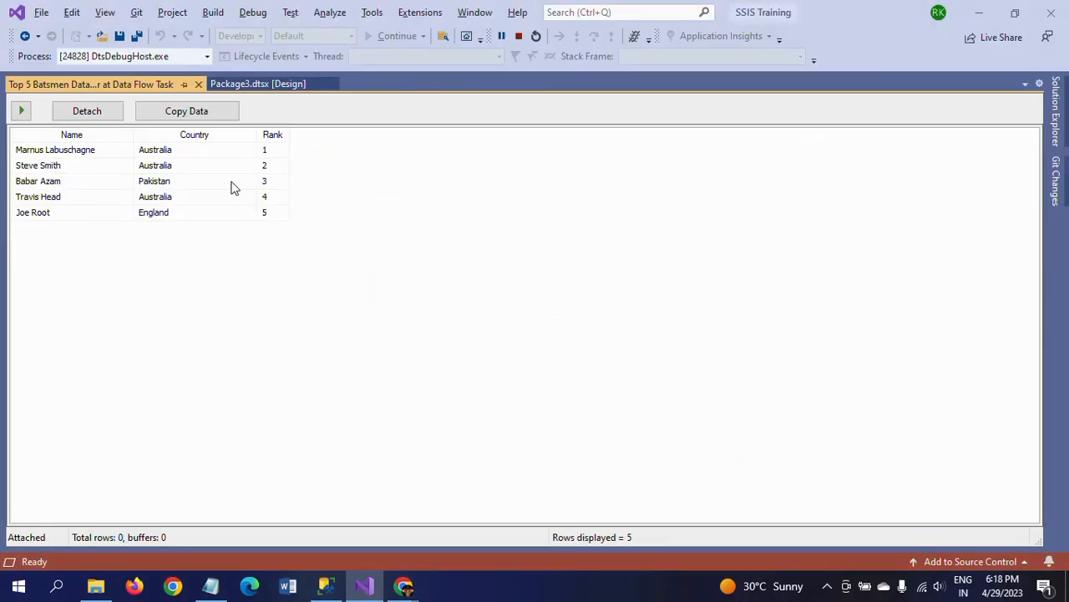
click(274, 150)
click(273, 167)
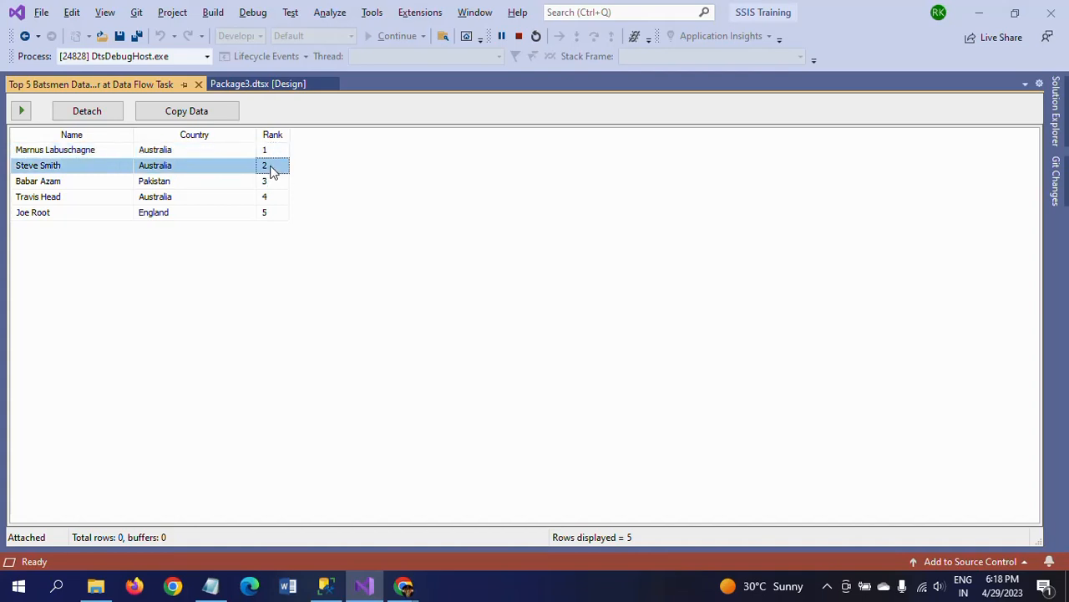
click(278, 183)
click(276, 212)
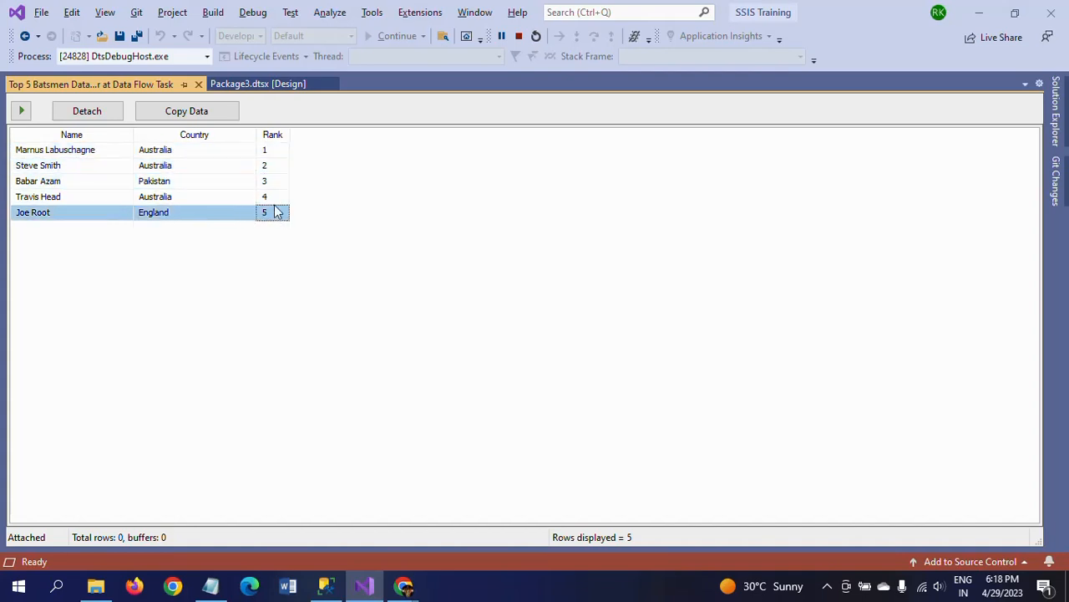
Stop debugging the package after checking the data viewer's Rank rows, then open the Top 5 text file from the Empty folder
click(272, 194)
click(271, 165)
click(279, 198)
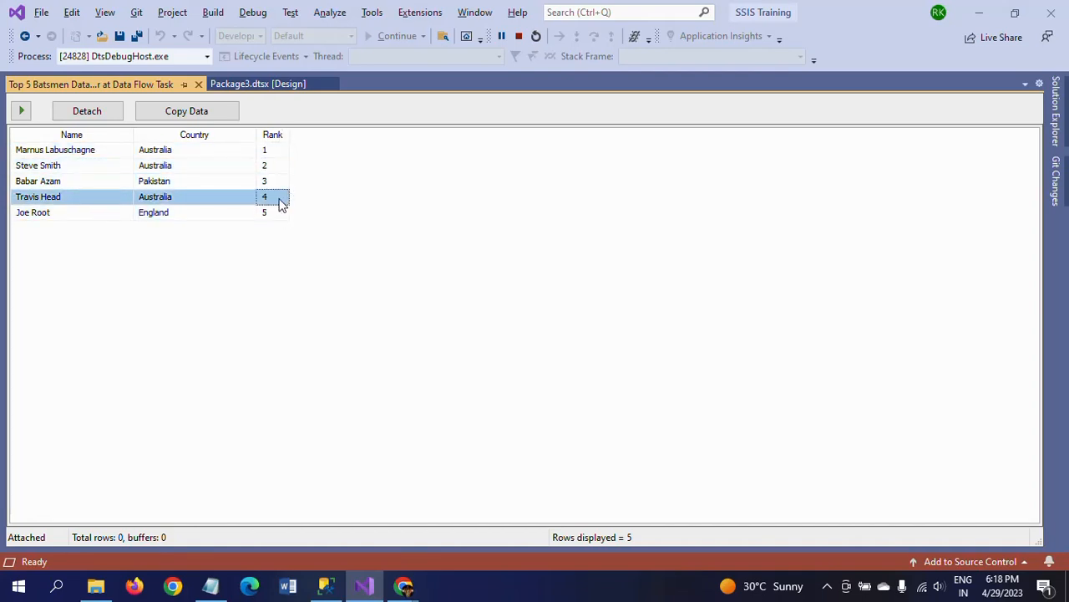
click(518, 36)
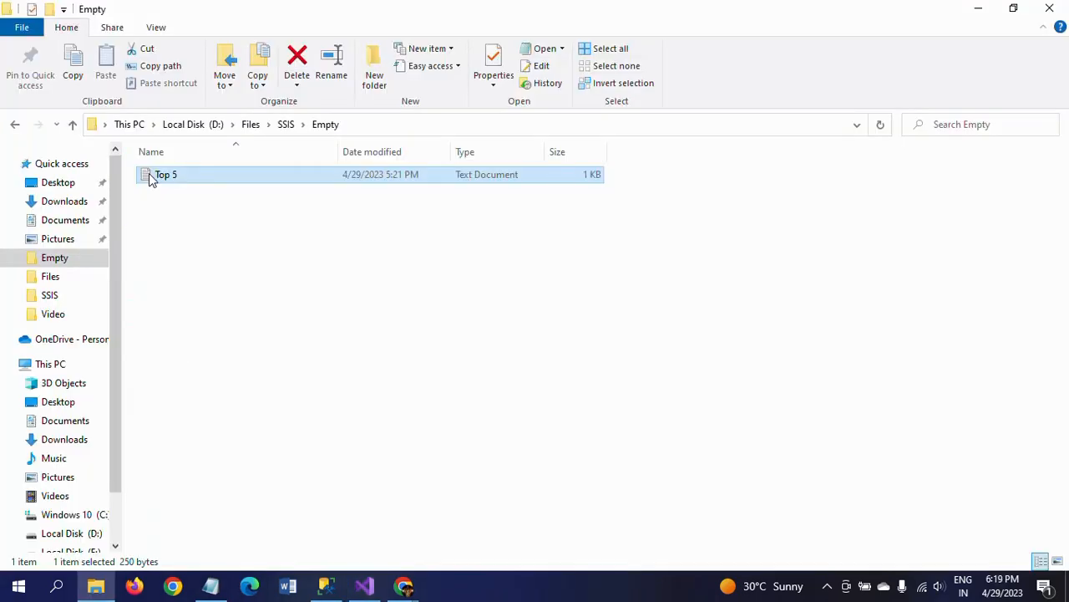
double_click(150, 180)
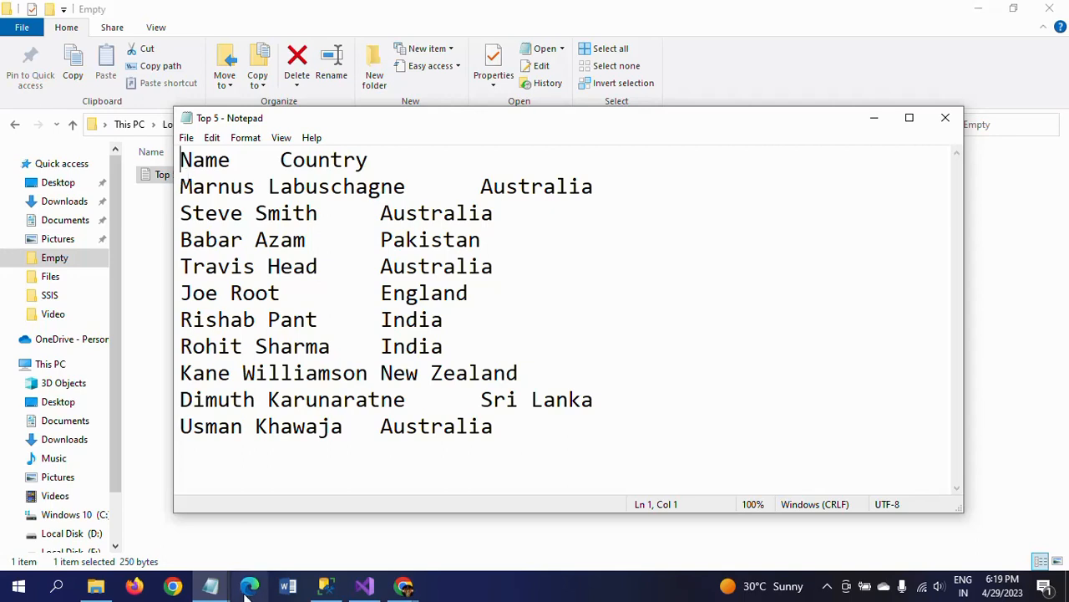
Switch to the untitled Notepad notes and delete the Script Component entry together with its leftover blank lines
mouse_move(211, 585)
click(108, 501)
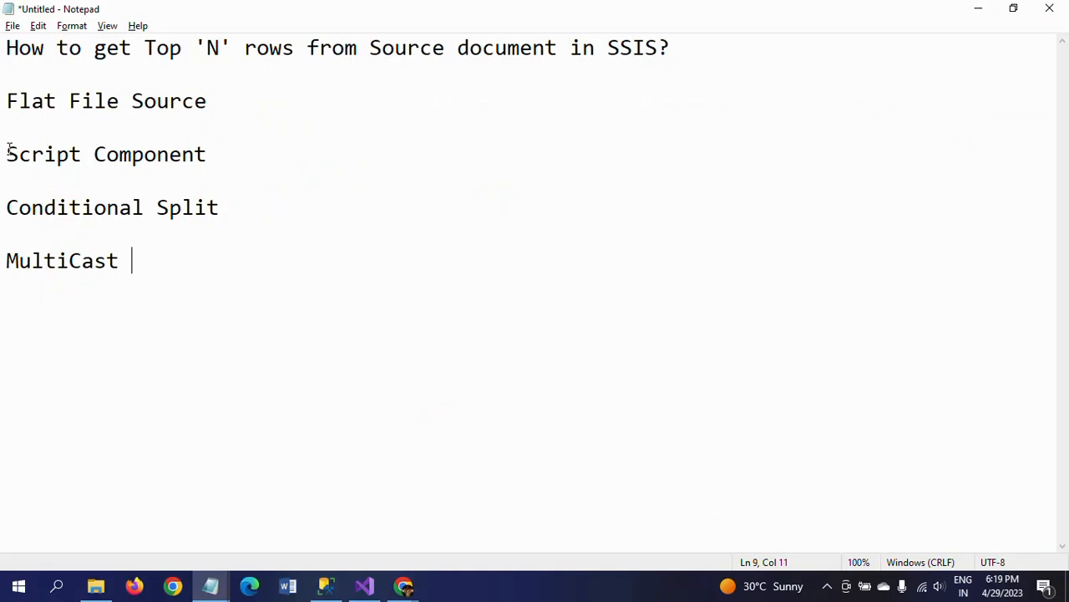
drag(7, 152, 251, 153)
key(Delete)
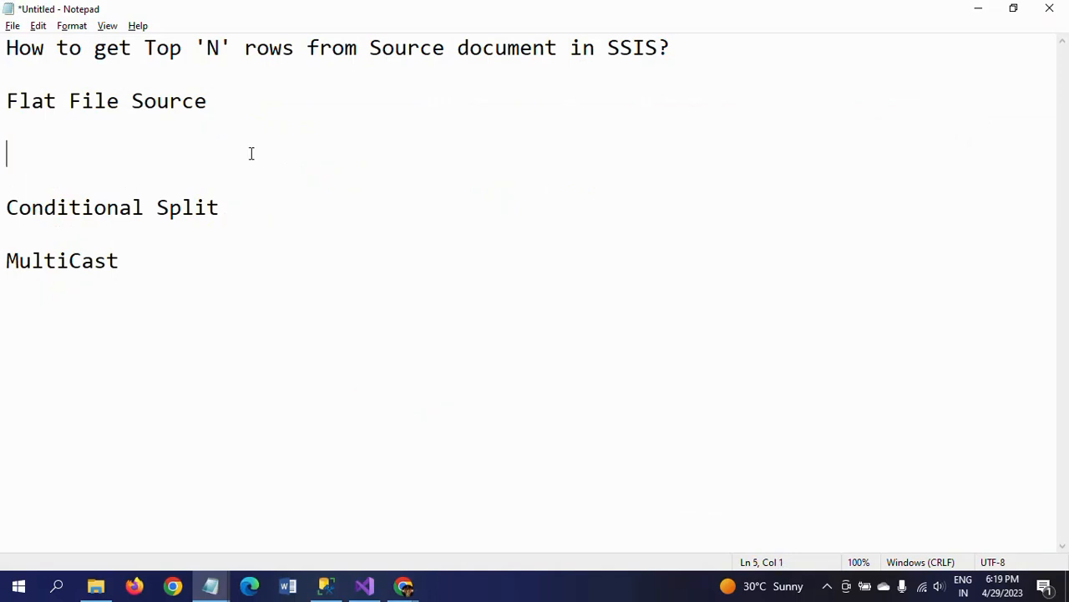
key(Delete)
key(Delete)
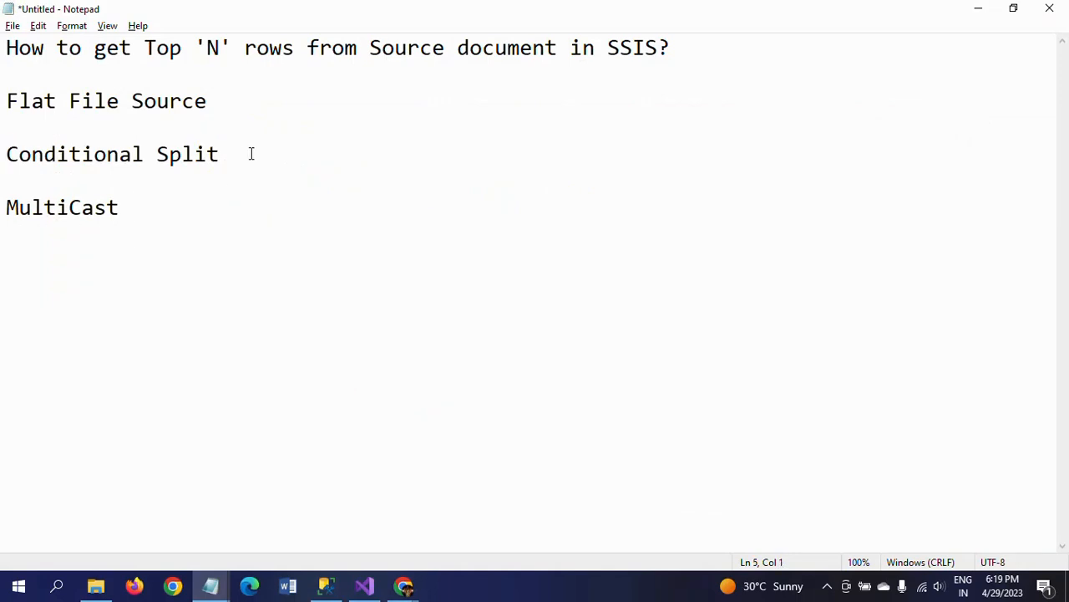
click(274, 107)
key(Return)
key(Return)
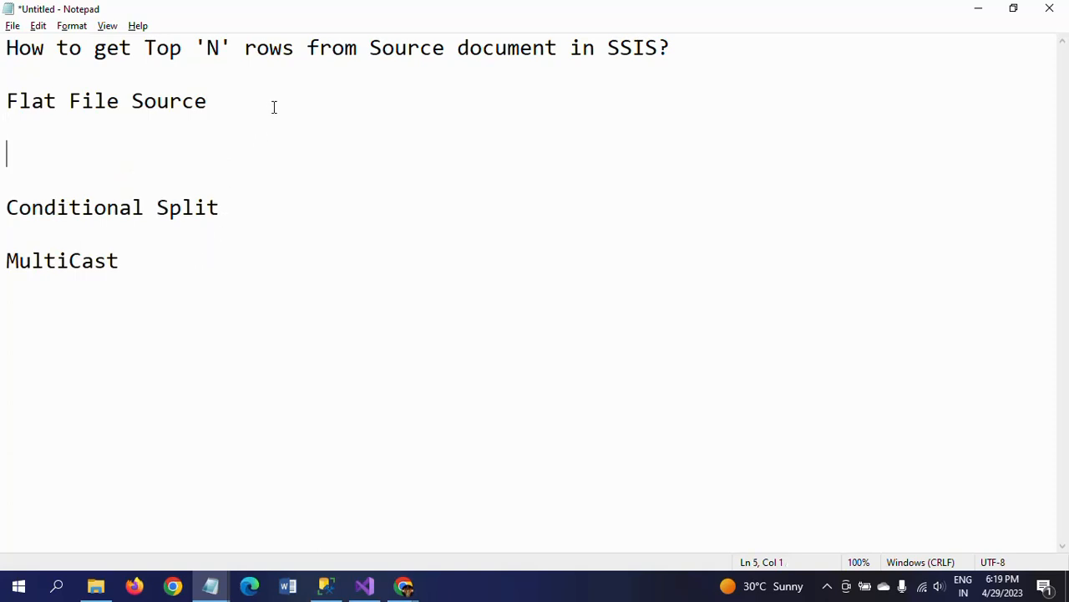
key(BackSpace)
key(BackSpace)
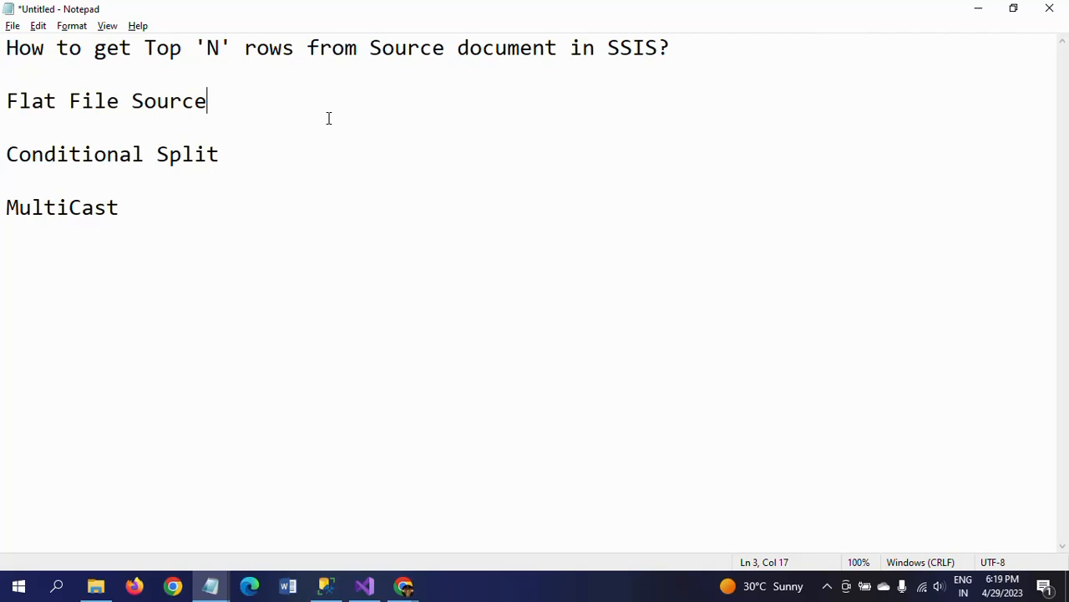
click(182, 154)
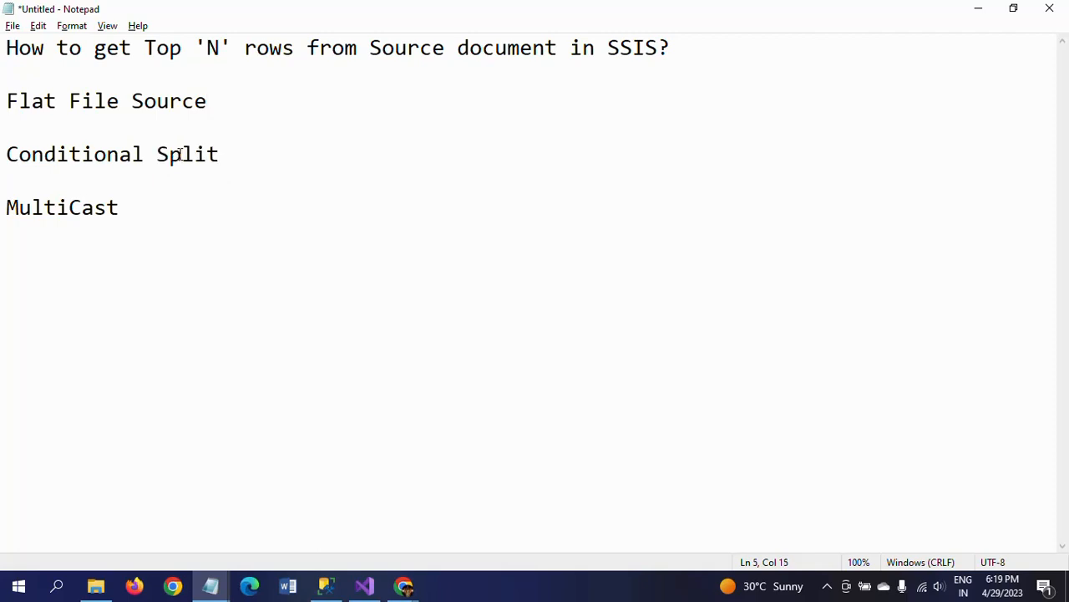